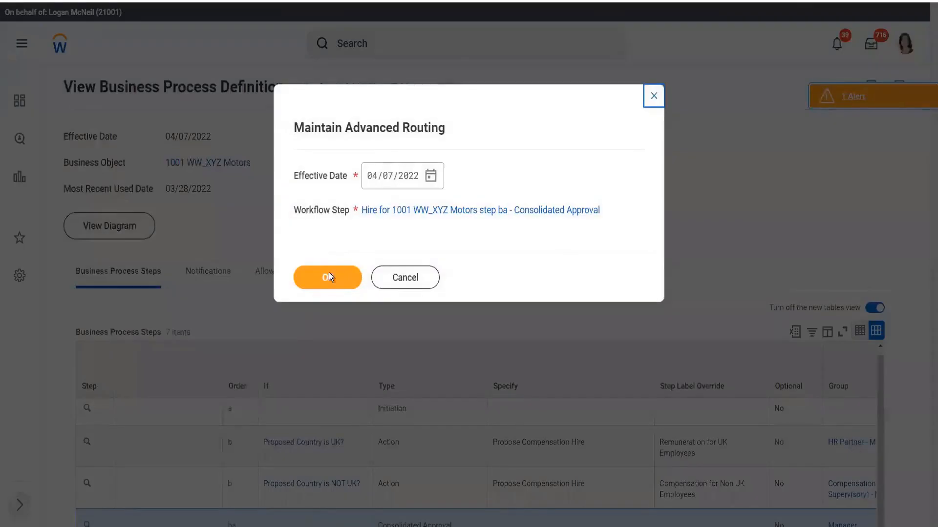
- Open advanced routing for the Consolidated Approval step and compare the alternate routing relative-to options
{"action": "left_click", "coordinate": [326, 276]}
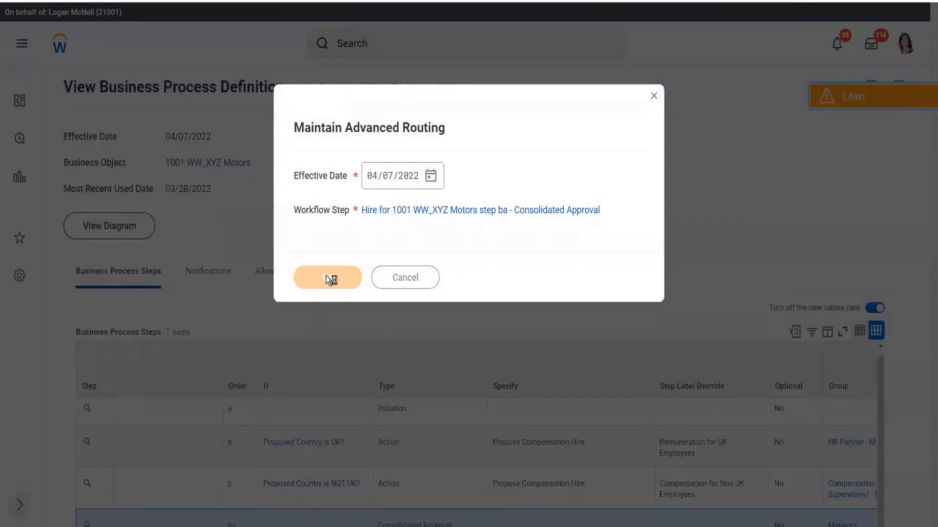
{"action": "scroll", "coordinate": [335, 264], "scroll_direction": "down", "scroll_amount": 3}
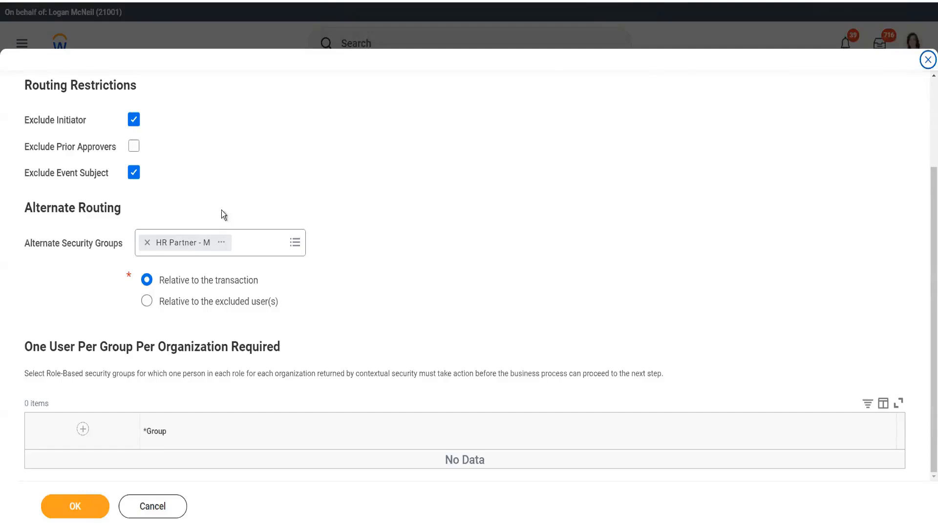
{"action": "left_click", "coordinate": [203, 307]}
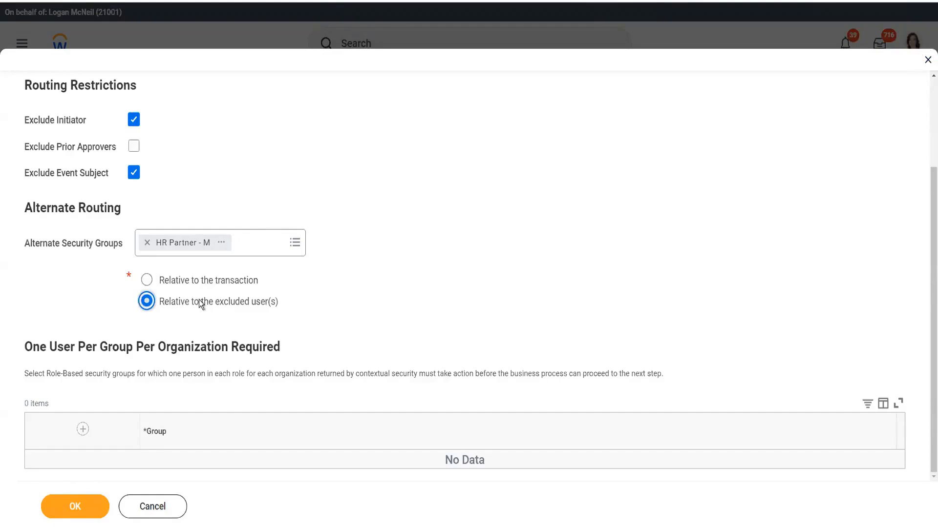
{"action": "left_click", "coordinate": [202, 286]}
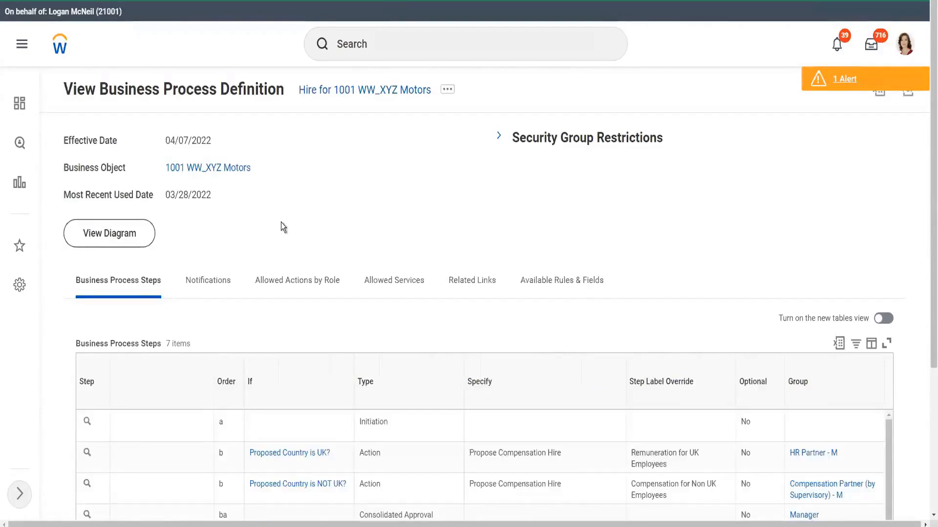
- Copy the assignable role name of the HR Partner - M security group from the step c group
{"action": "scroll", "coordinate": [280, 222], "scroll_direction": "down", "scroll_amount": 4}
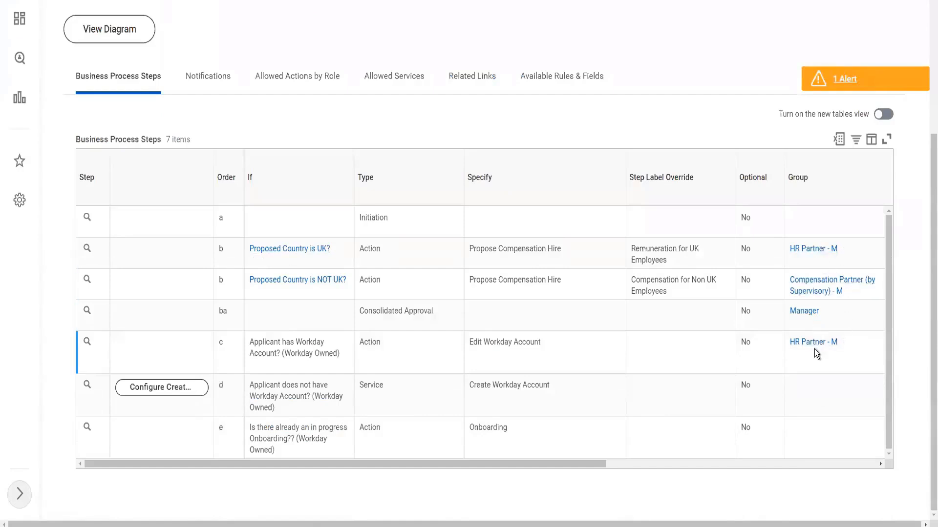
{"action": "left_click", "coordinate": [847, 344]}
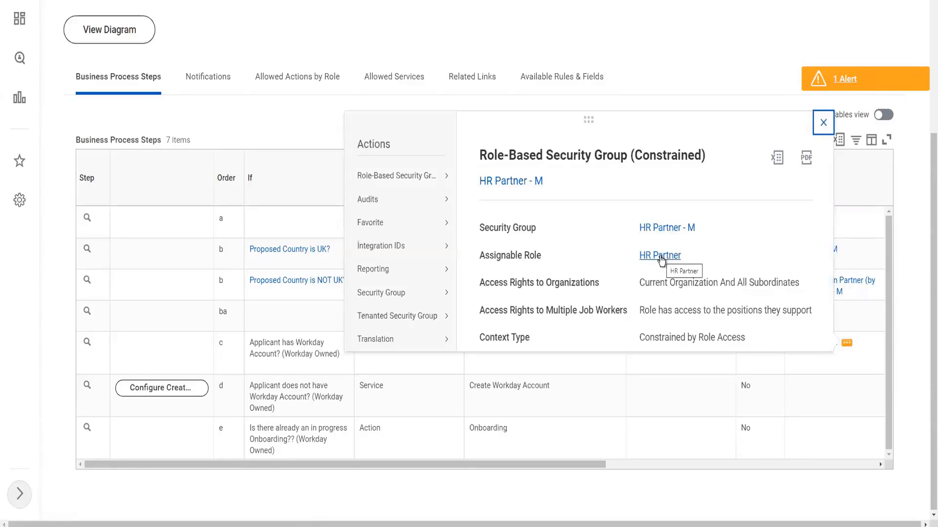
{"action": "right_click", "coordinate": [661, 258]}
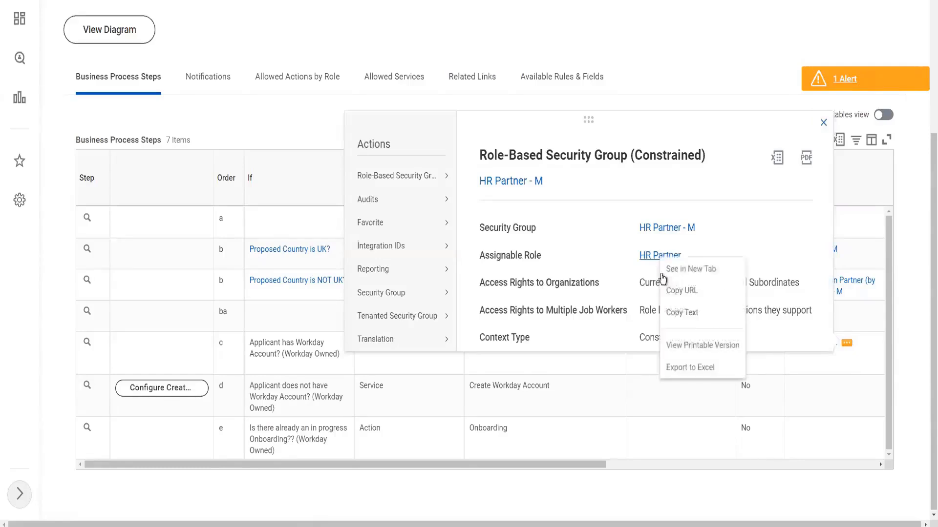
{"action": "left_click", "coordinate": [681, 311]}
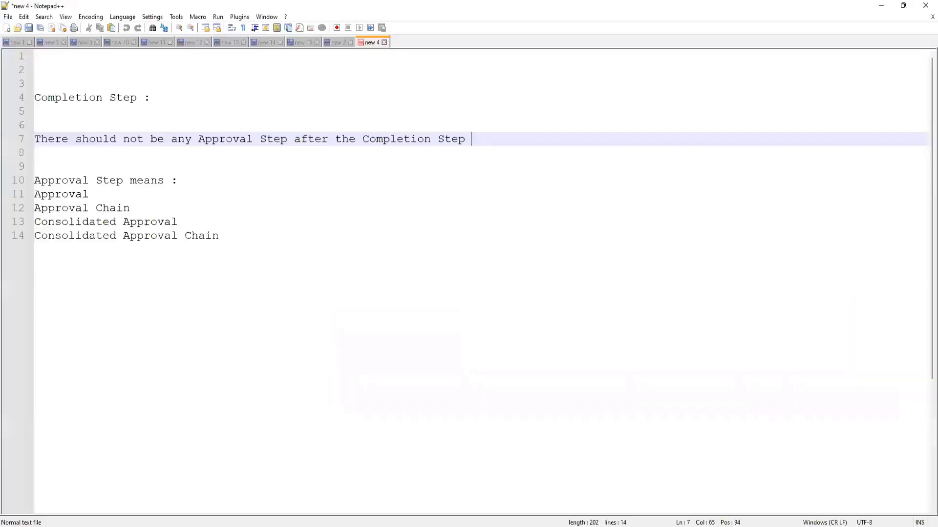
- Replace the notes file contents with the pasted HR Partner role name on its own line
{"action": "left_click", "coordinate": [311, 243]}
{"action": "key", "text": "ctrl+a"}
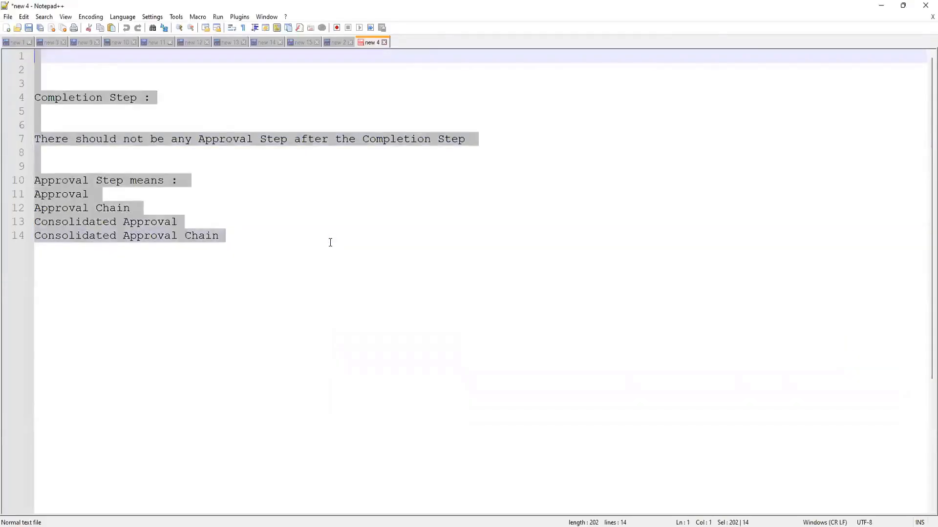
{"action": "key", "text": "Delete"}
{"action": "key", "text": "ctrl+v"}
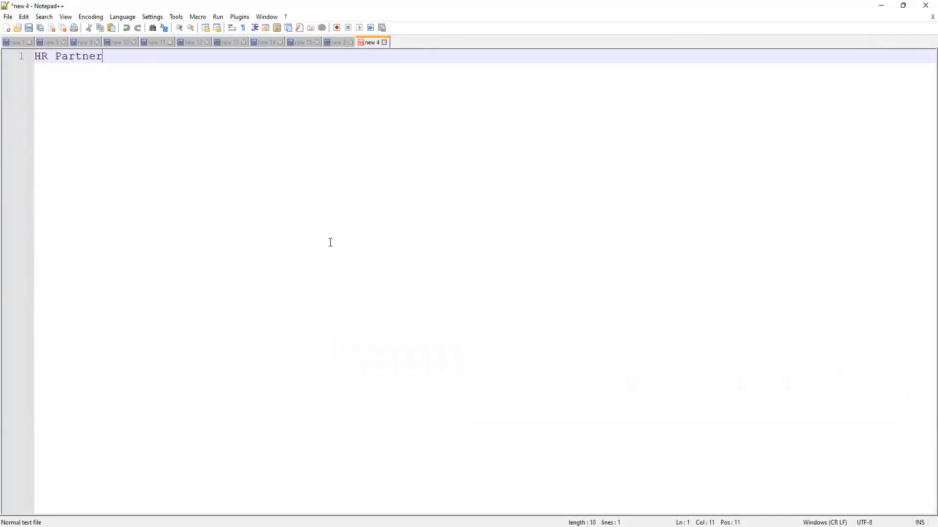
{"action": "key", "text": "Return"}
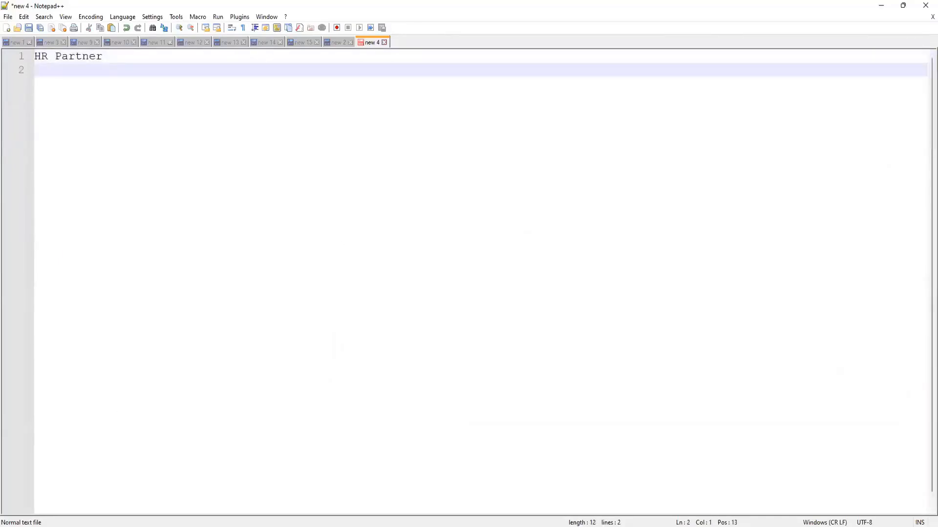
- Copy the Compensation Partner assignable role from the Compensation Partner (by Supervisory) - M group and paste it as a new notes line
{"action": "key", "text": "alt+Tab"}
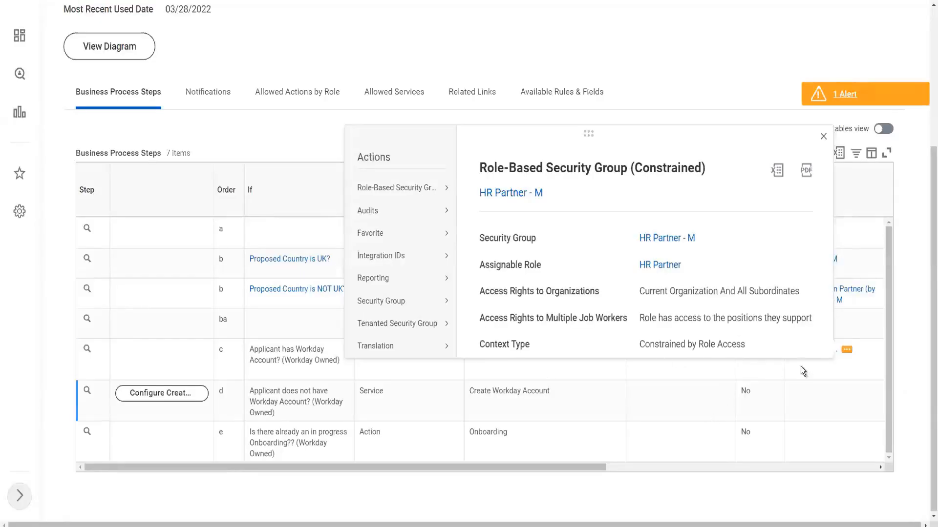
{"action": "left_click", "coordinate": [852, 302]}
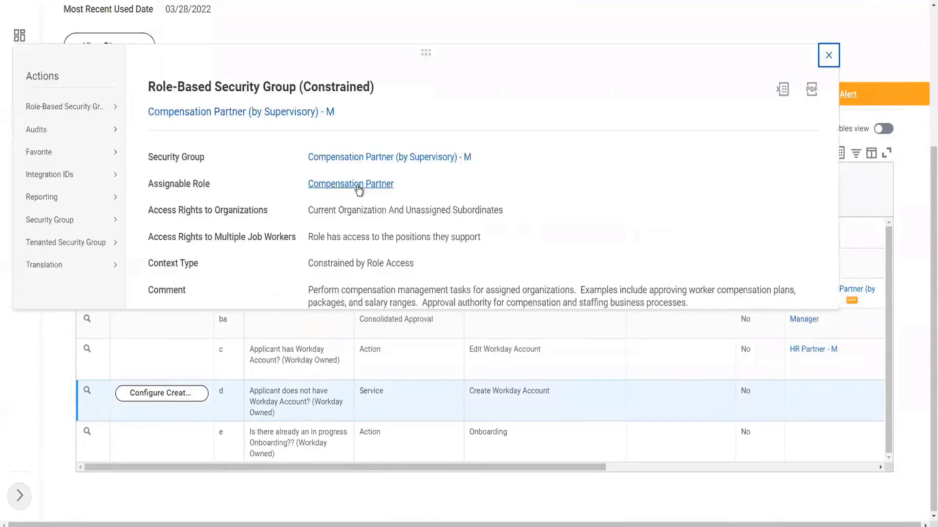
{"action": "right_click", "coordinate": [359, 190]}
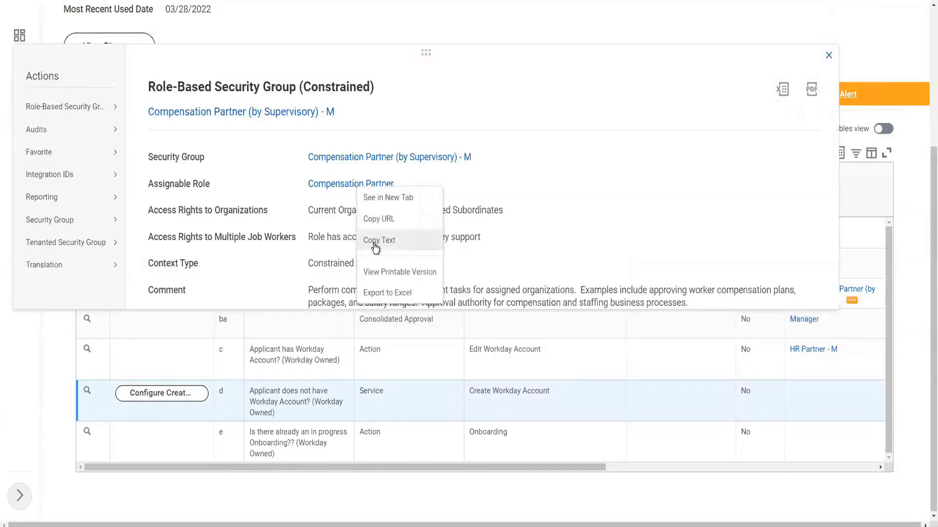
{"action": "left_click", "coordinate": [373, 244]}
{"action": "key", "text": "alt+Tab"}
{"action": "key", "text": "ctrl+v"}
{"action": "key", "text": "Return"}
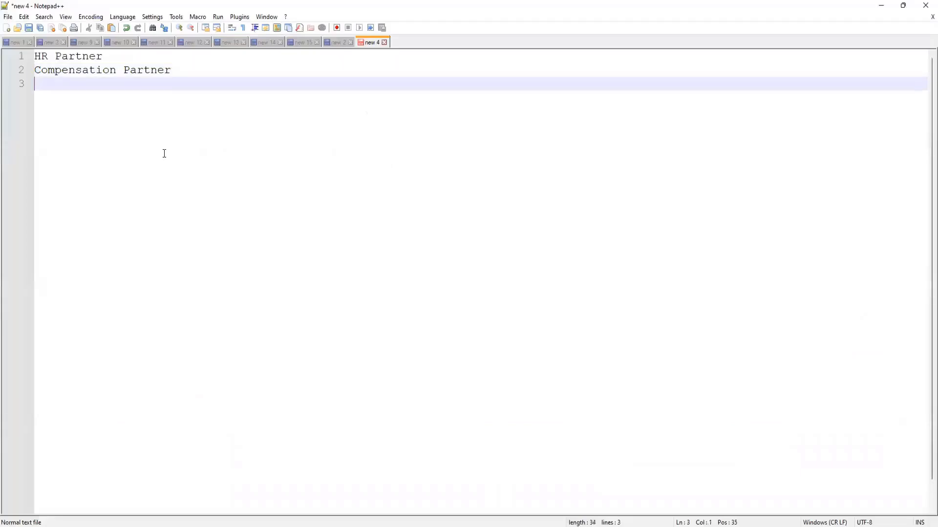
- Add Manager as the third role in the notes list
{"action": "type", "text": "Mna"}
{"action": "key", "text": "BackSpace"}
{"action": "key", "text": "BackSpace"}
{"action": "type", "text": "anager"}
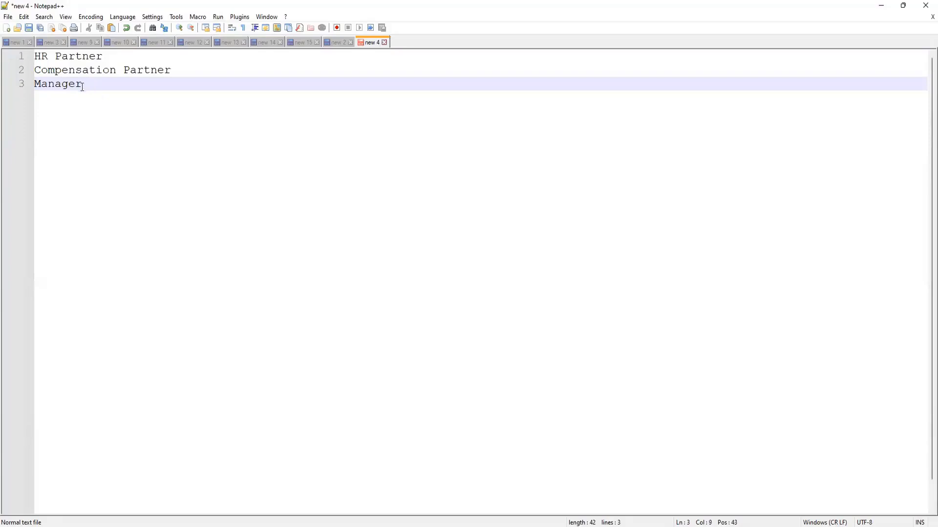
{"action": "left_click_drag", "start_coordinate": [81, 84], "coordinate": [33, 55]}
{"action": "left_click", "coordinate": [154, 126]}
- Close the security group popup and open Assign Roles for the 1001 WW_XYZ Motors business object
{"action": "key", "text": "alt+Tab"}
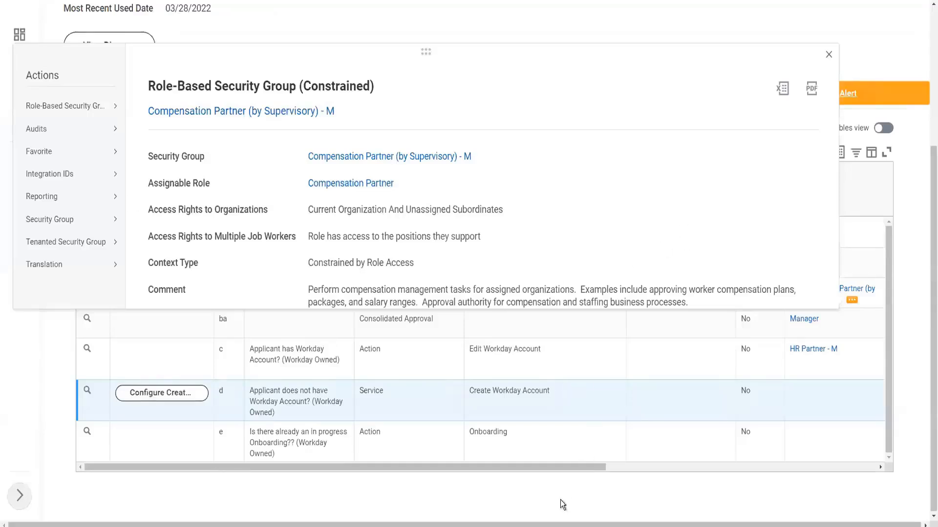
{"action": "left_click", "coordinate": [505, 491]}
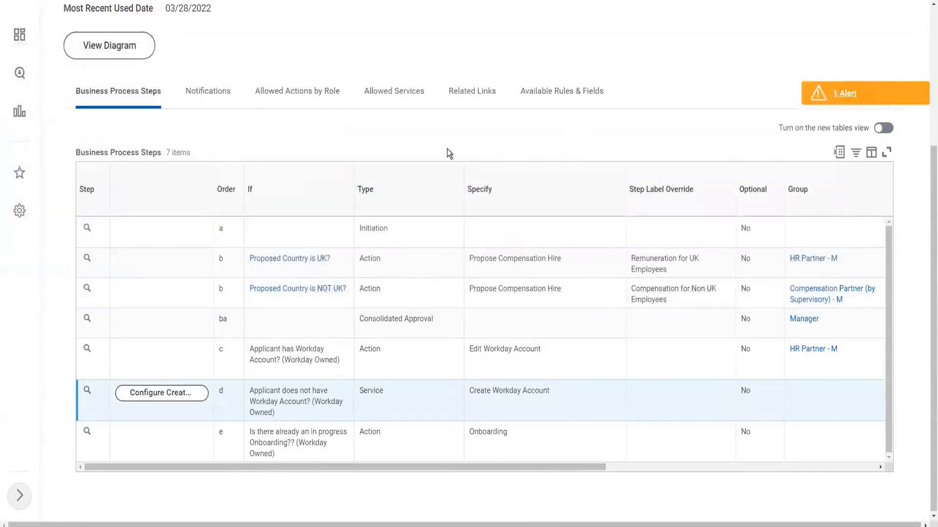
{"action": "scroll", "coordinate": [324, 191], "scroll_direction": "up", "scroll_amount": 5}
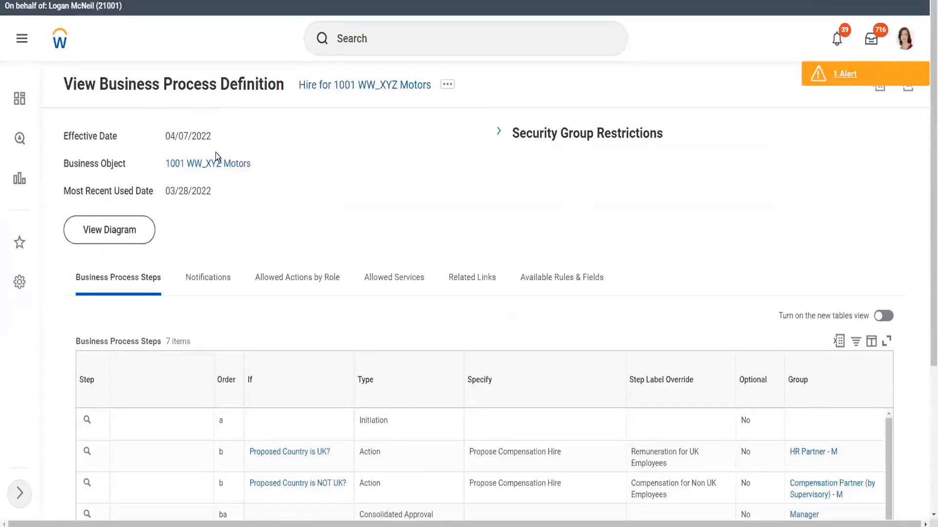
{"action": "mouse_move", "coordinate": [252, 167]}
{"action": "left_click", "coordinate": [259, 164]}
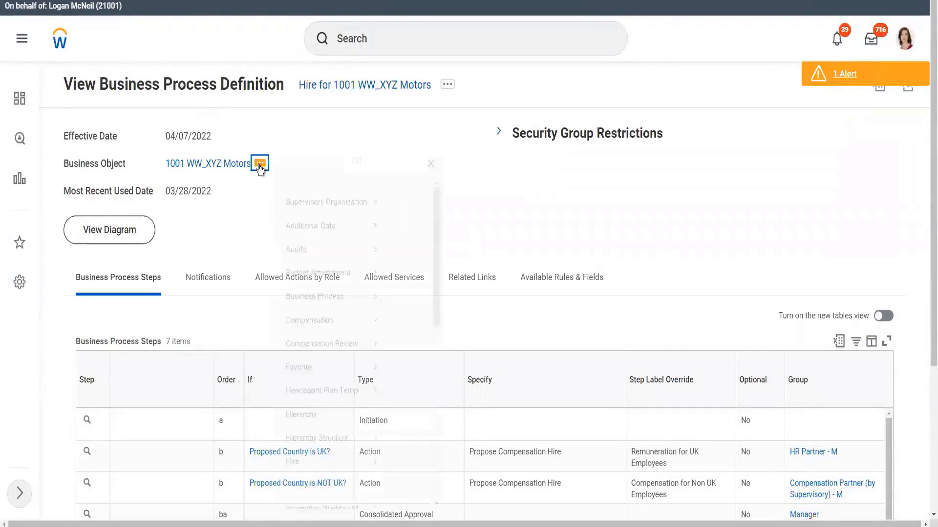
{"action": "mouse_move", "coordinate": [332, 220]}
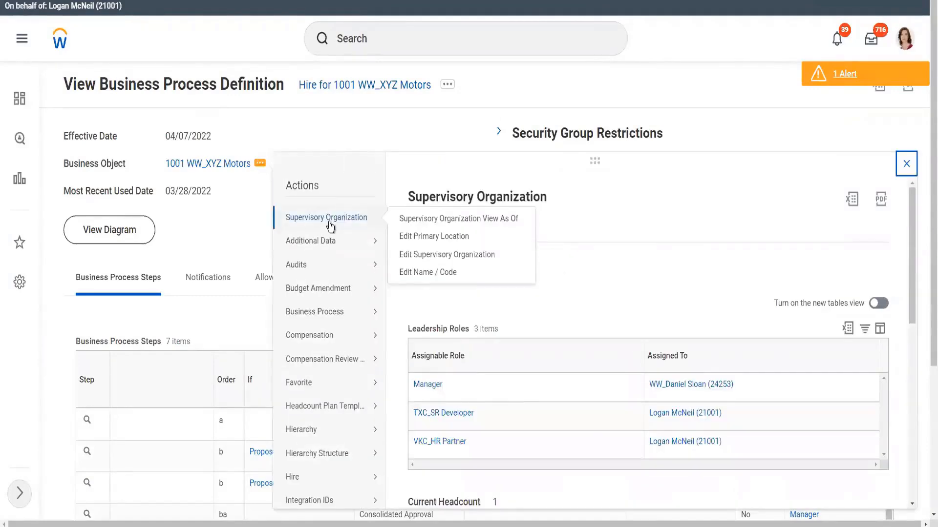
{"action": "scroll", "coordinate": [335, 420], "scroll_direction": "down", "scroll_amount": 3}
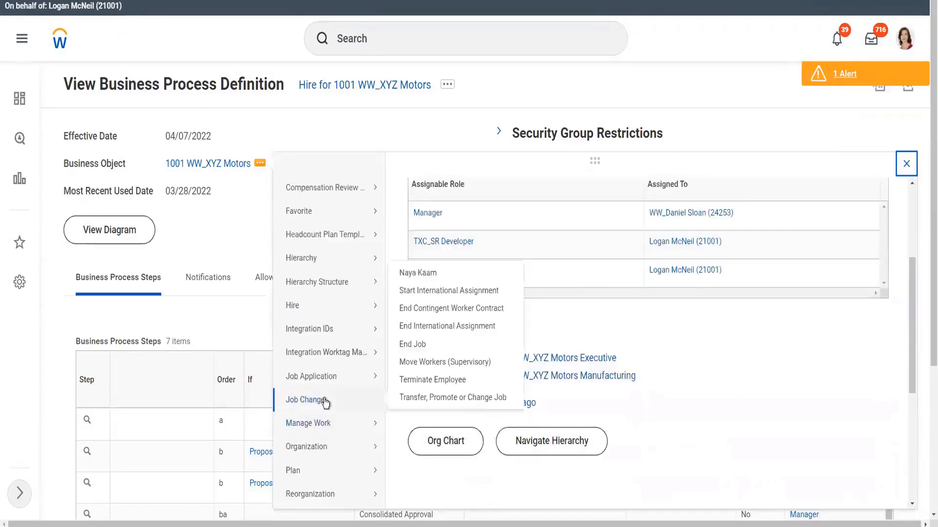
{"action": "scroll", "coordinate": [325, 402], "scroll_direction": "down", "scroll_amount": 2}
{"action": "mouse_move", "coordinate": [327, 456]}
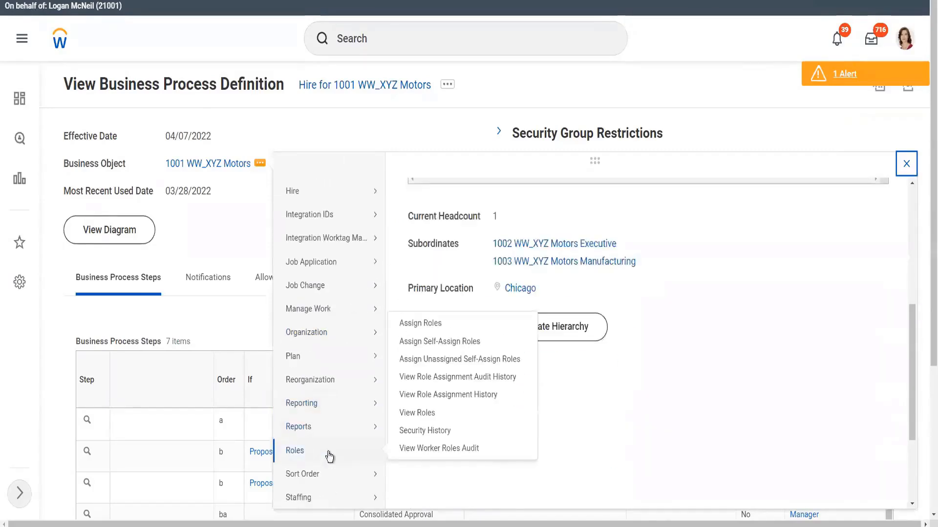
{"action": "left_click", "coordinate": [429, 324]}
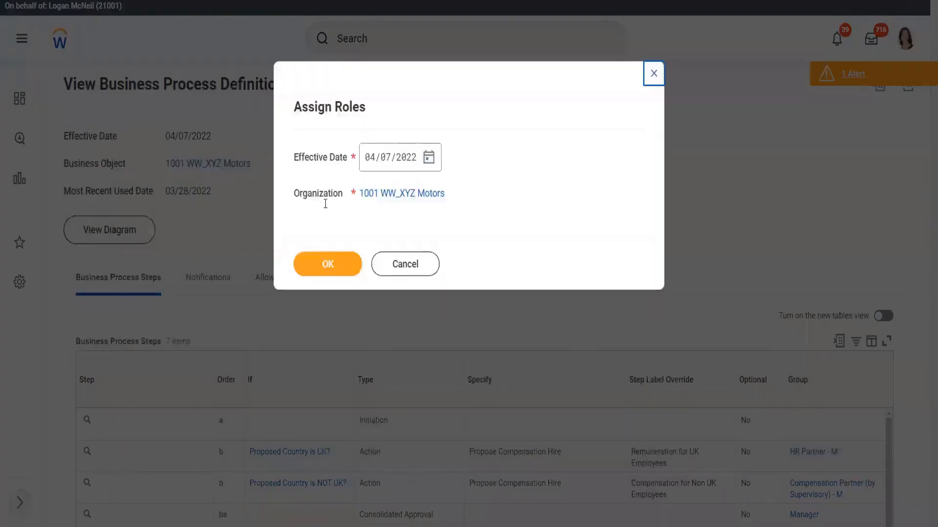
{"action": "left_click", "coordinate": [328, 264]}
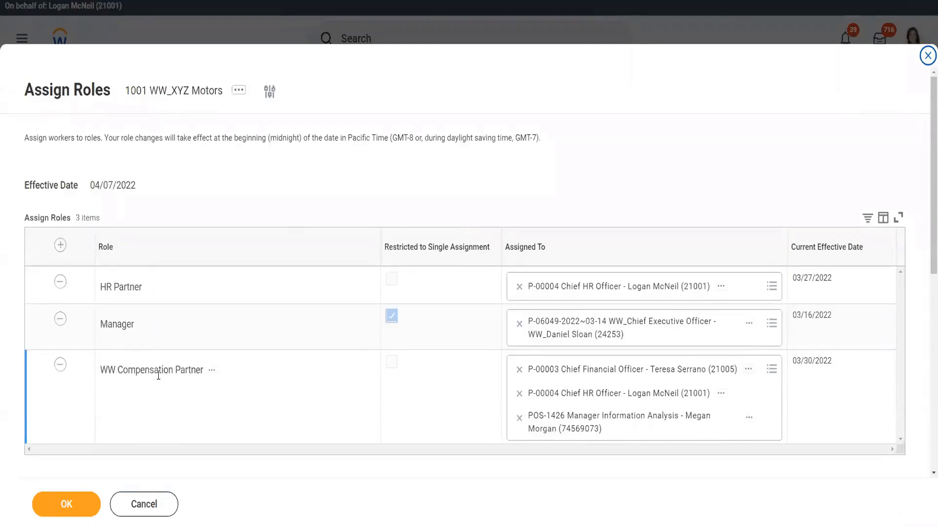
- Add a new role row and select Compensation Partner as its role
{"action": "left_click", "coordinate": [60, 245]}
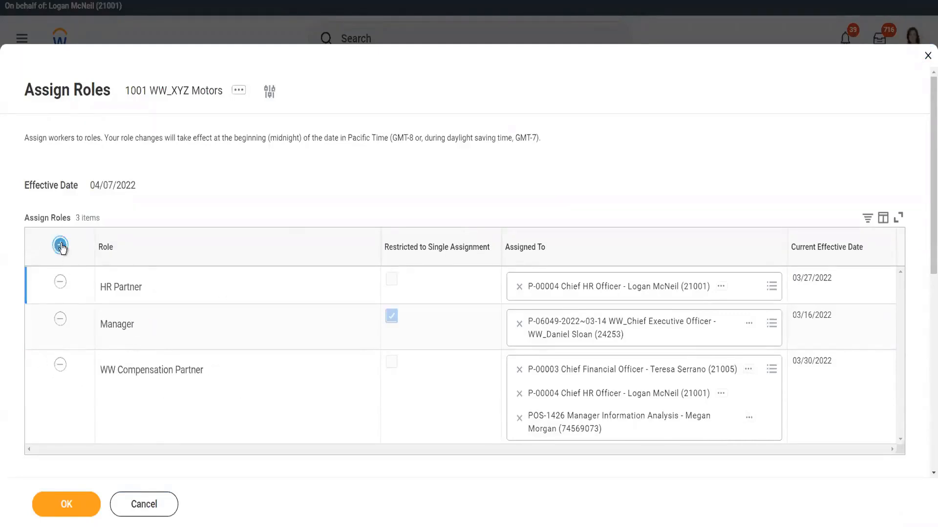
{"action": "left_click", "coordinate": [132, 292]}
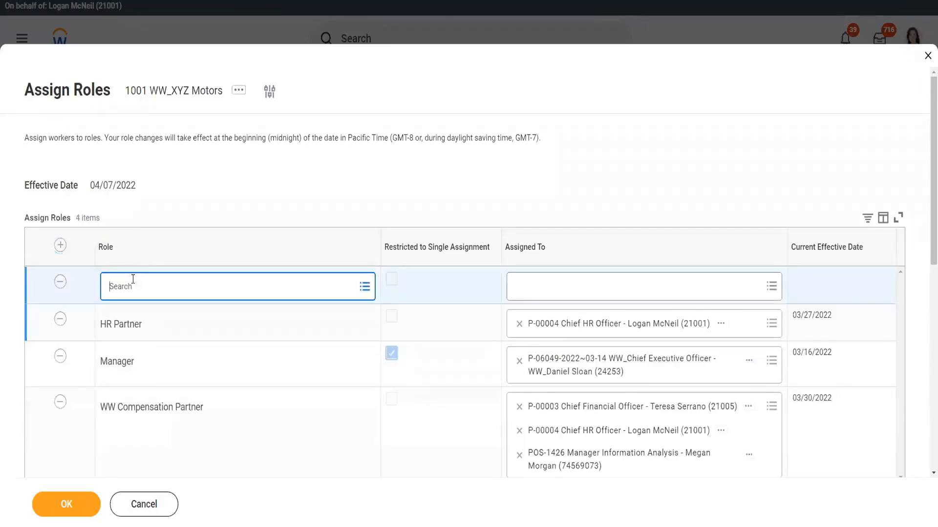
{"action": "type", "text": "c"}
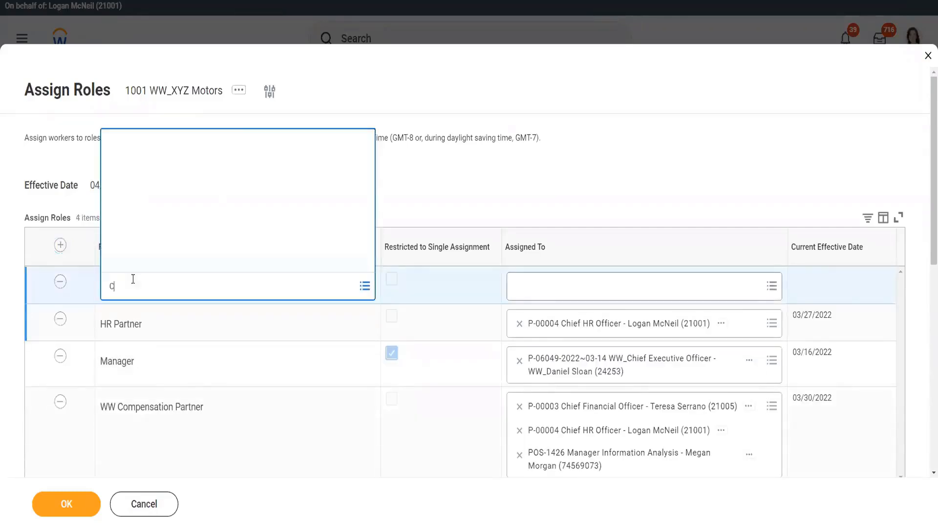
{"action": "type", "text": "ompensation Partner"}
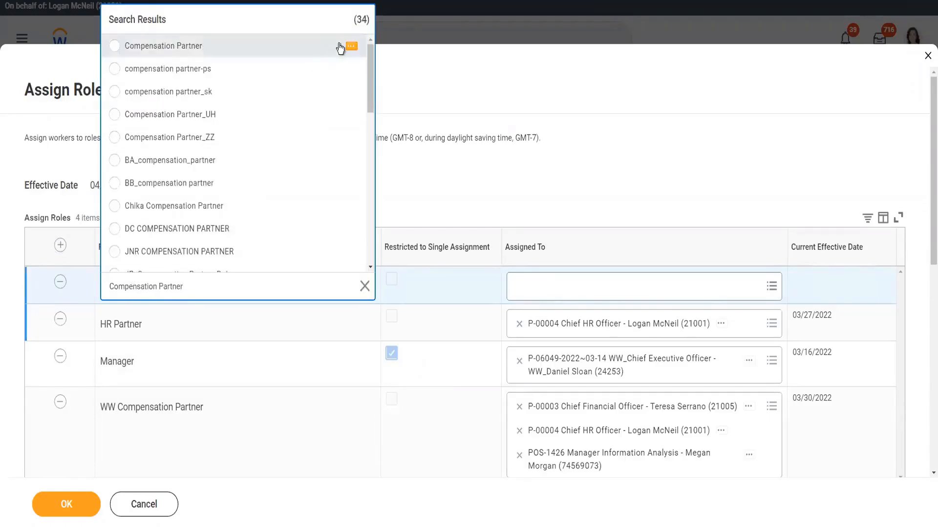
{"action": "left_click", "coordinate": [350, 47]}
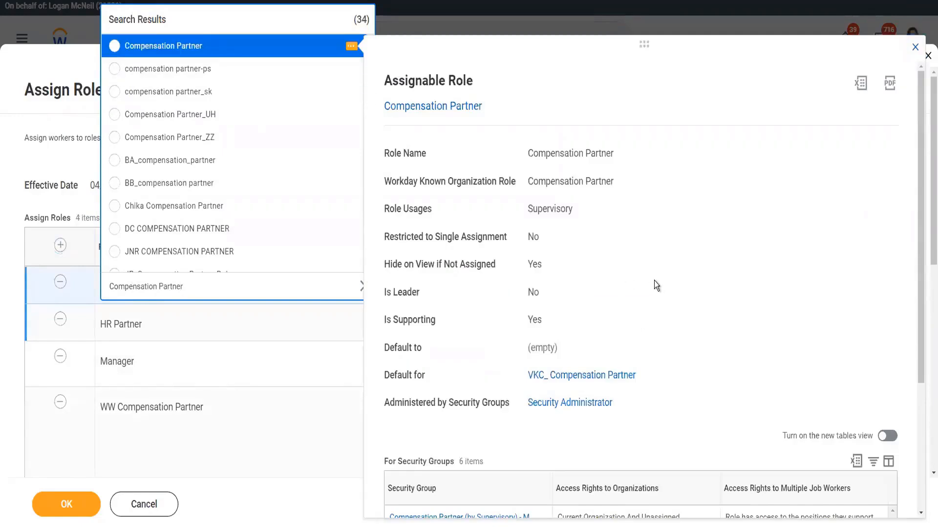
{"action": "scroll", "coordinate": [655, 280], "scroll_direction": "down", "scroll_amount": 2}
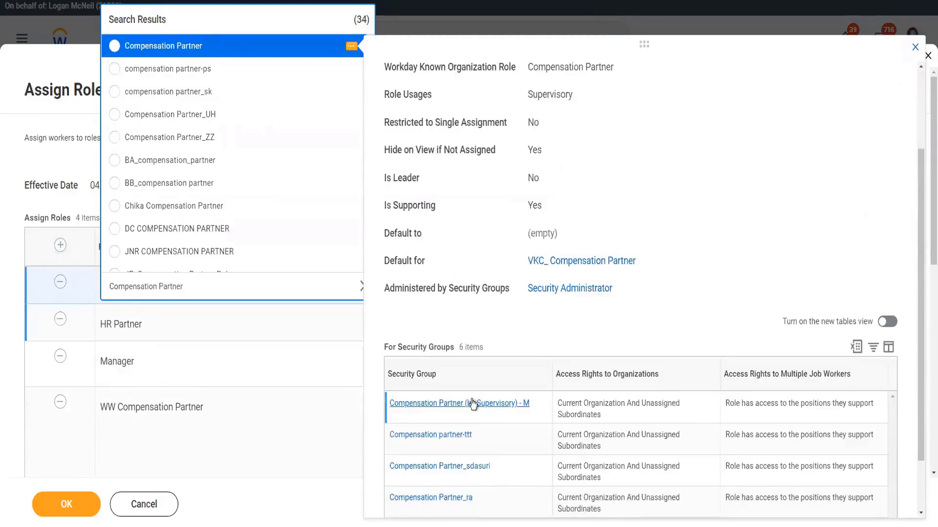
{"action": "left_click", "coordinate": [112, 47]}
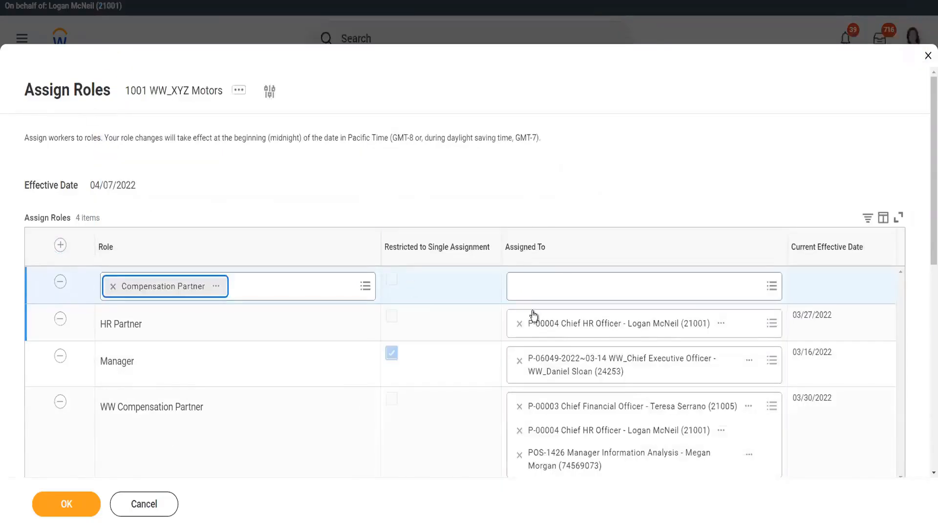
- Assign the new Compensation Partner row to the Chief HR Officer position
{"action": "left_click", "coordinate": [555, 289]}
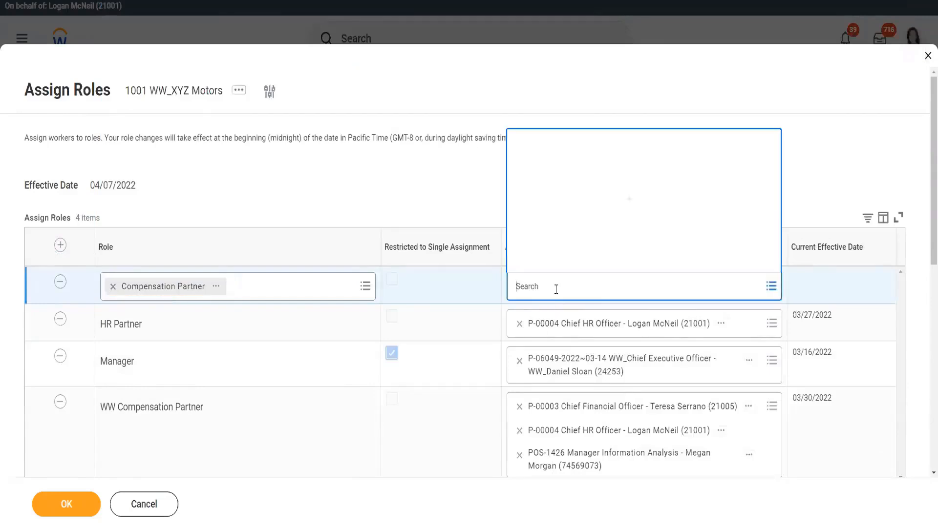
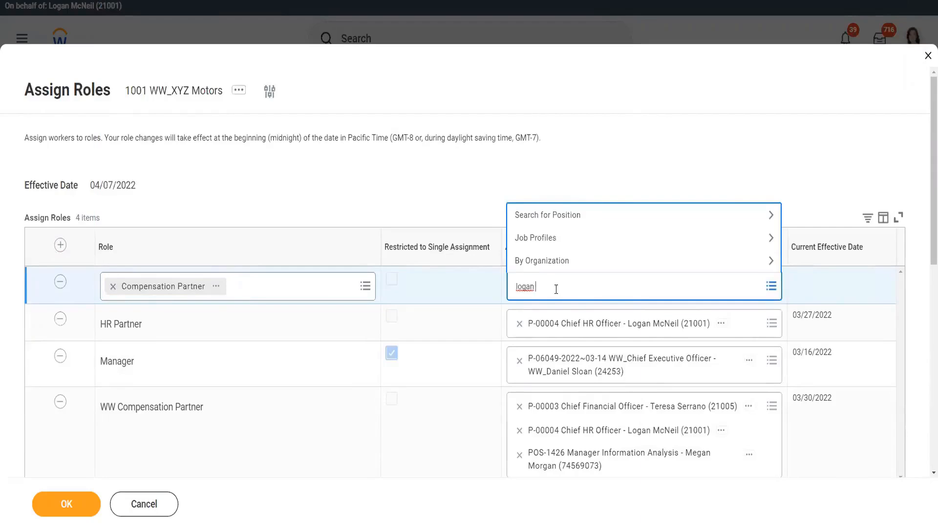
{"action": "key", "text": "Return"}
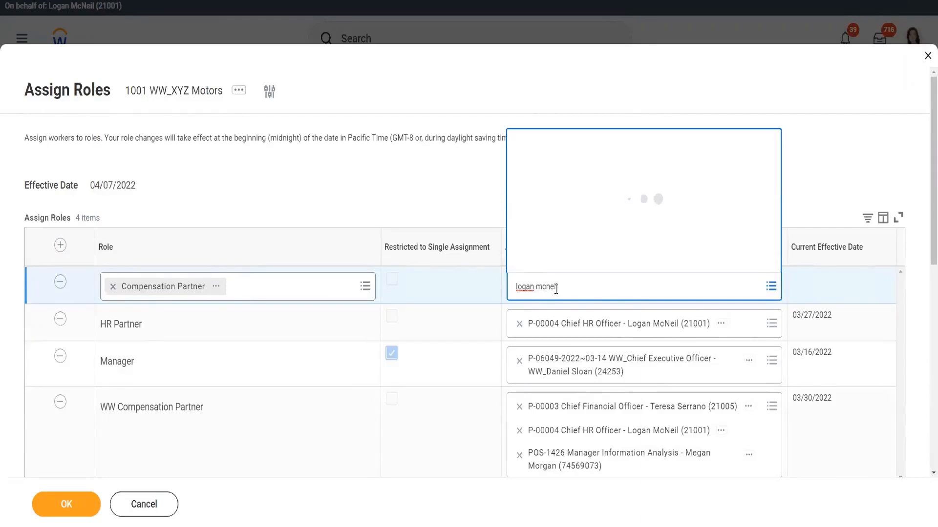
{"action": "left_click", "coordinate": [516, 239]}
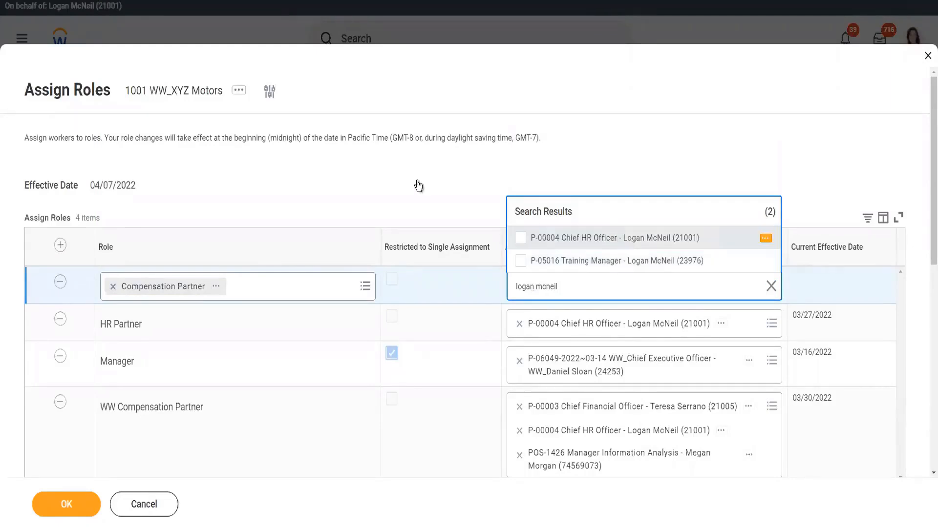
{"action": "left_click", "coordinate": [447, 183]}
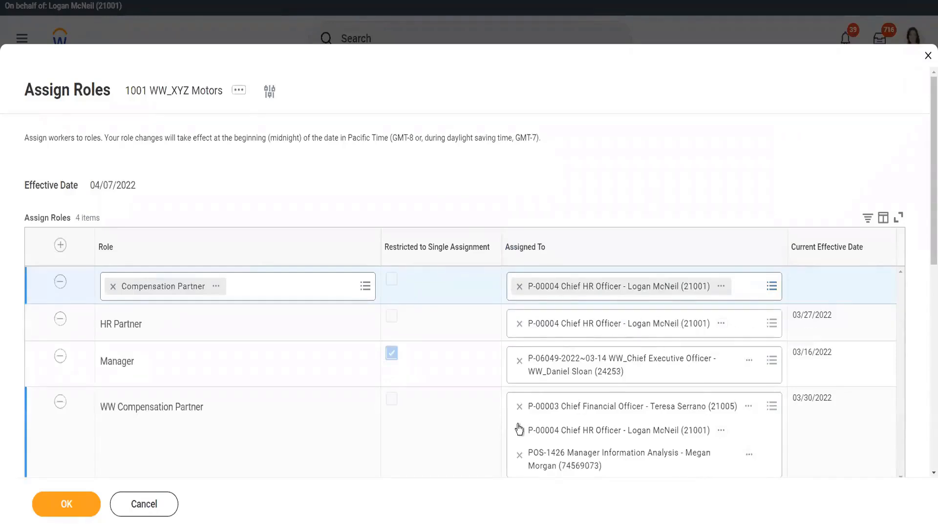
- Add the Chief Financial Officer position as a second HR Partner assignment
{"action": "left_click", "coordinate": [743, 329]}
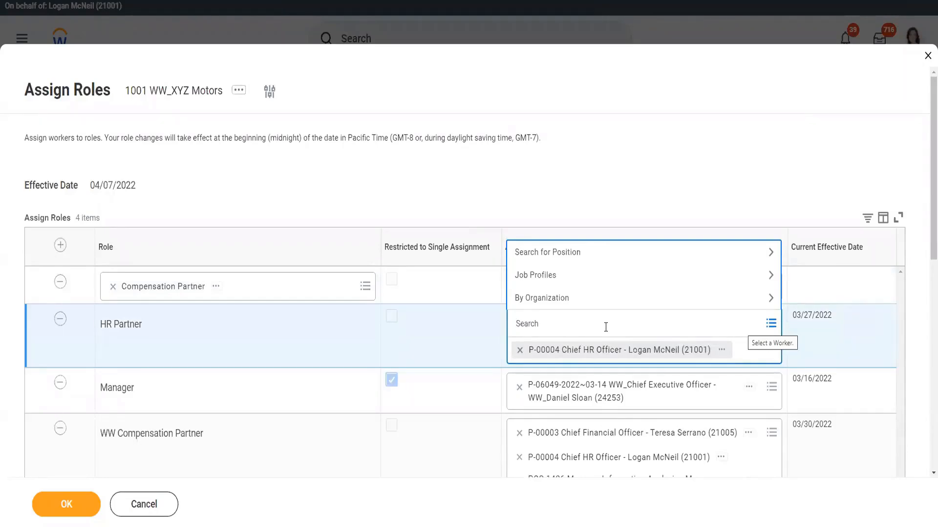
{"action": "type", "text": "teresa"}
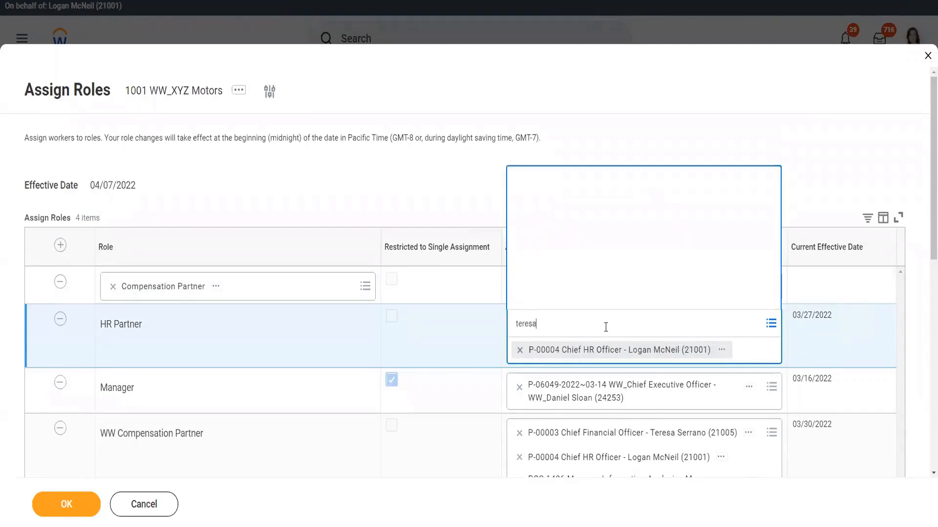
{"action": "key", "text": "Return"}
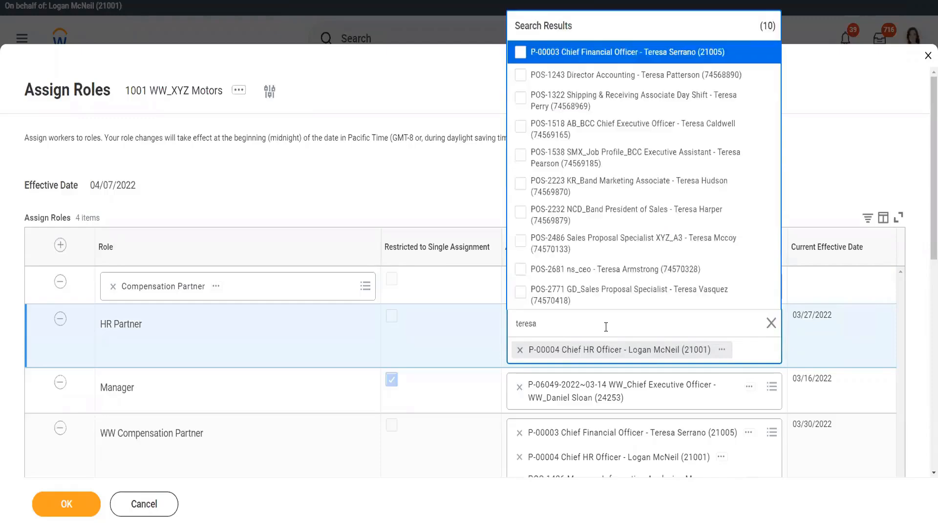
{"action": "left_click", "coordinate": [623, 53]}
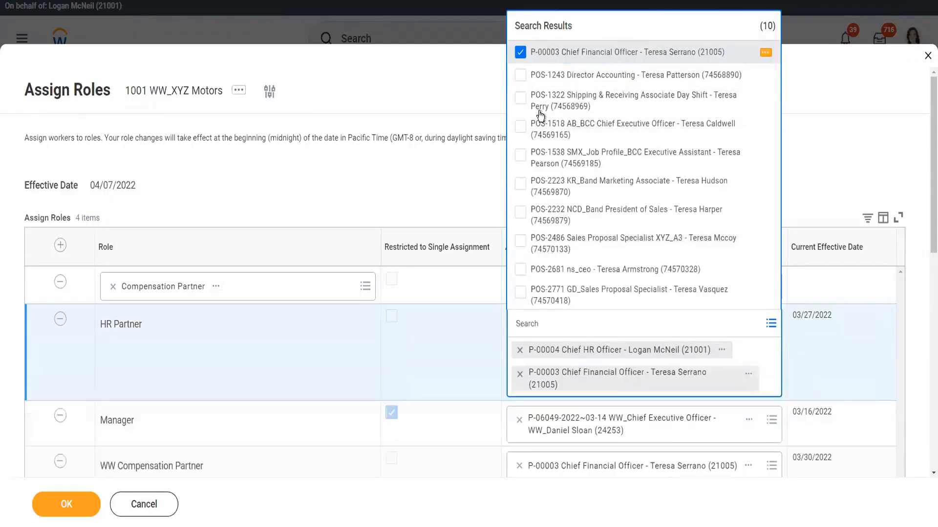
{"action": "left_click", "coordinate": [415, 182]}
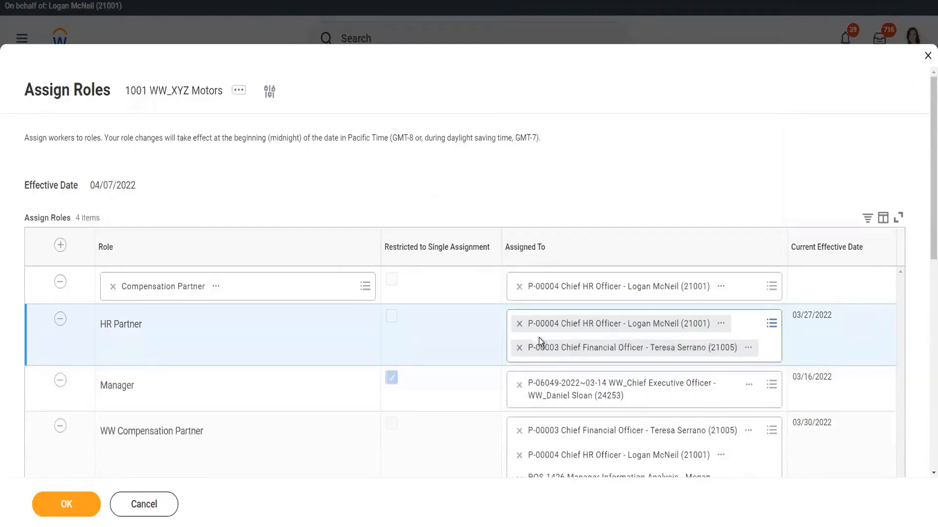
- Open the Manager assignment's position restriction details and close them again
{"action": "left_click", "coordinate": [604, 396]}
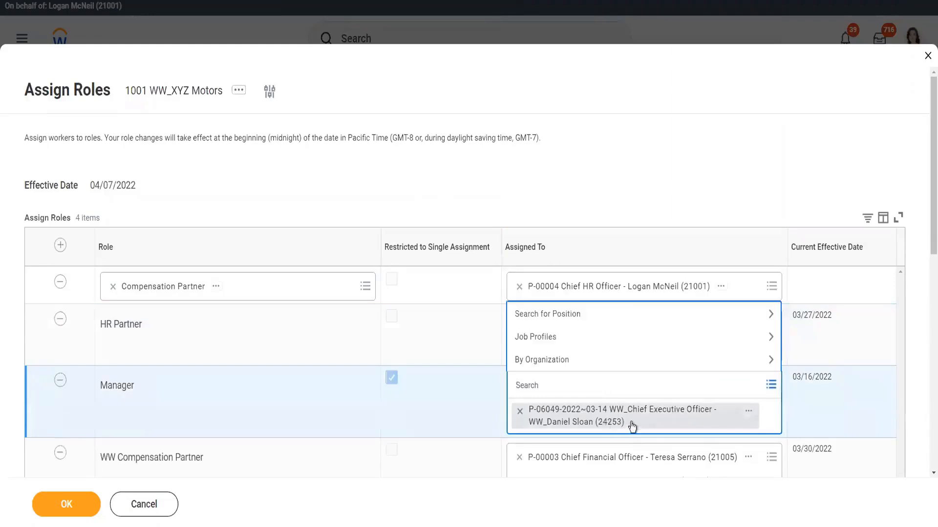
{"action": "left_click", "coordinate": [750, 415]}
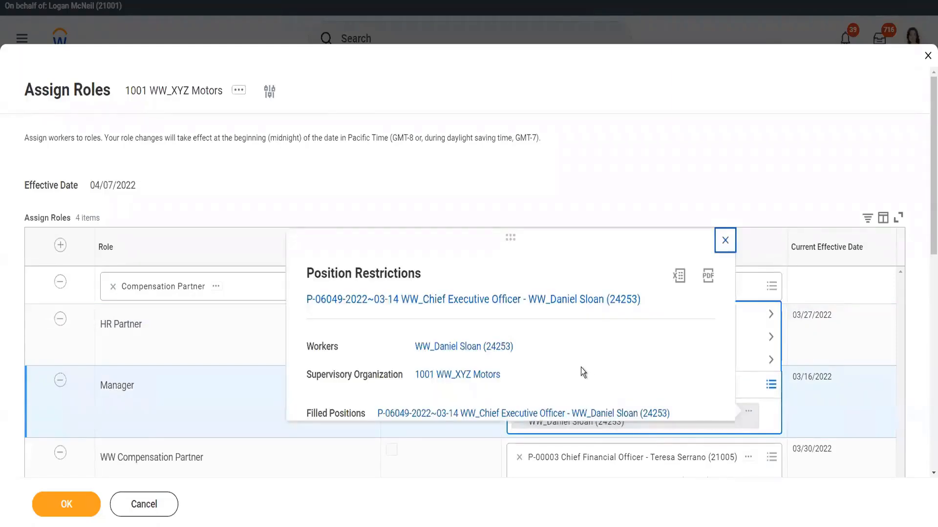
{"action": "left_click", "coordinate": [724, 240]}
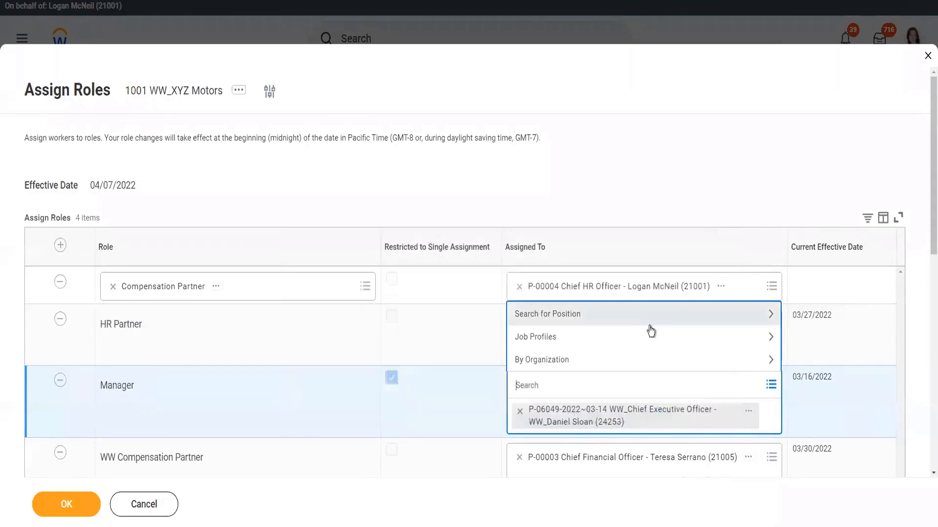
{"action": "left_click", "coordinate": [546, 184]}
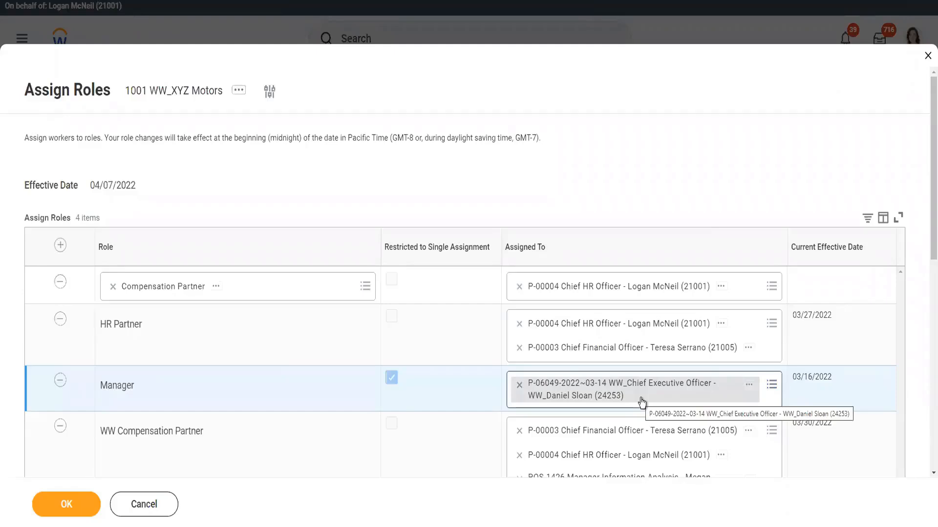
- Replace the Manager assignment with the HR Admin Cr Job Profile, Job Title Default position and save the role assignments
{"action": "left_click", "coordinate": [519, 385]}
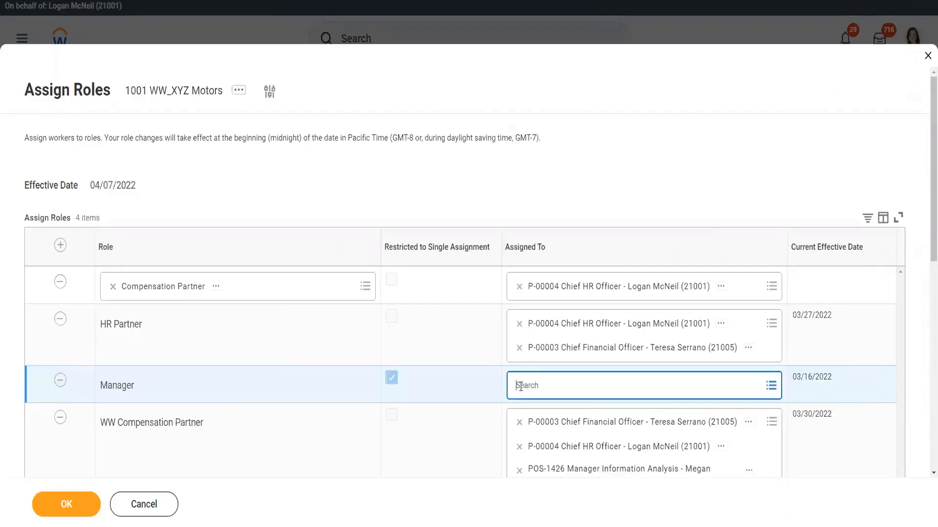
{"action": "left_click", "coordinate": [550, 382]}
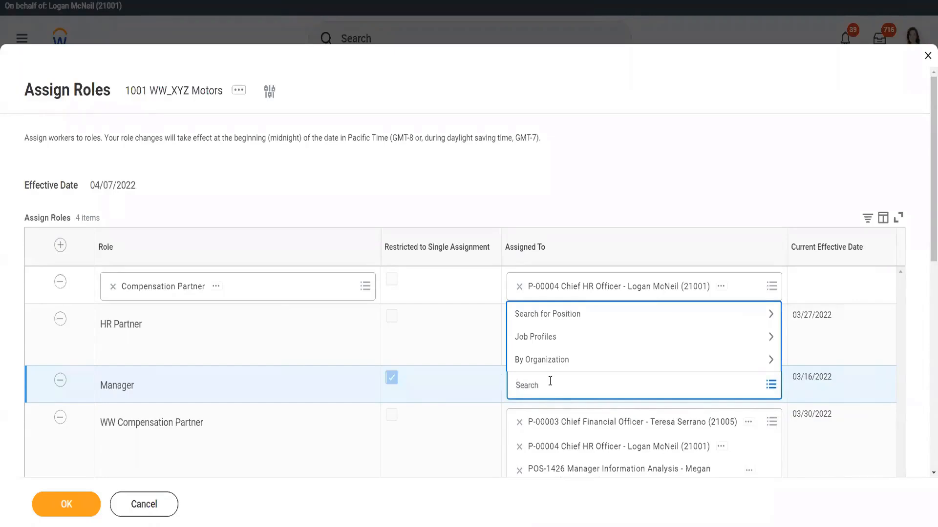
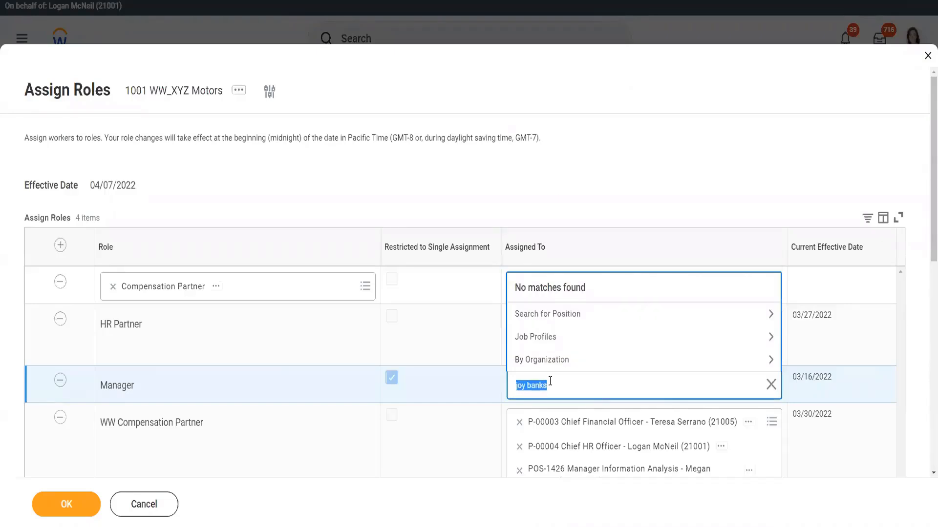
{"action": "key", "text": "Return"}
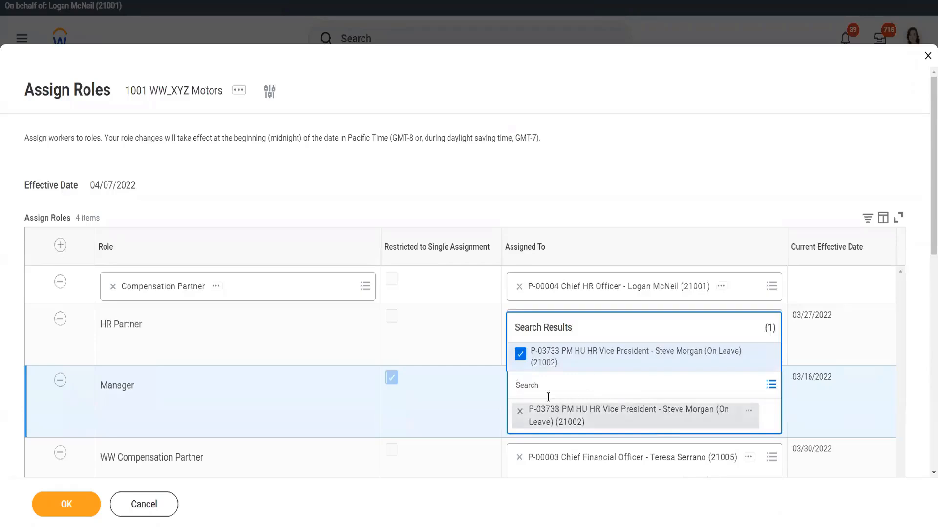
{"action": "left_click", "coordinate": [536, 383]}
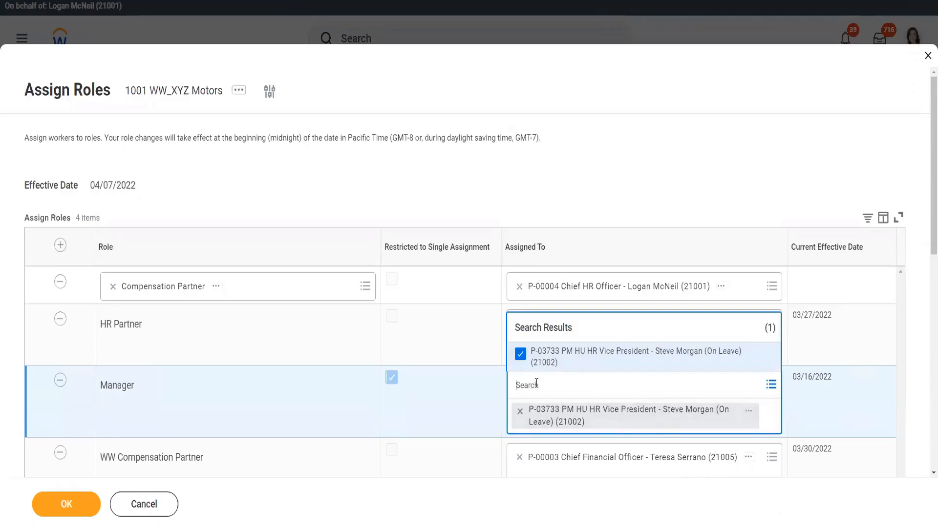
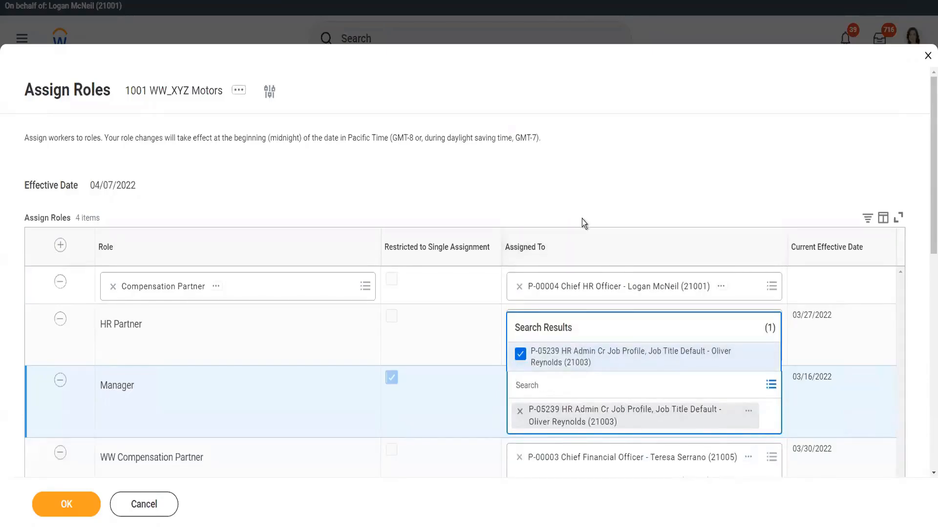
{"action": "left_click", "coordinate": [593, 204]}
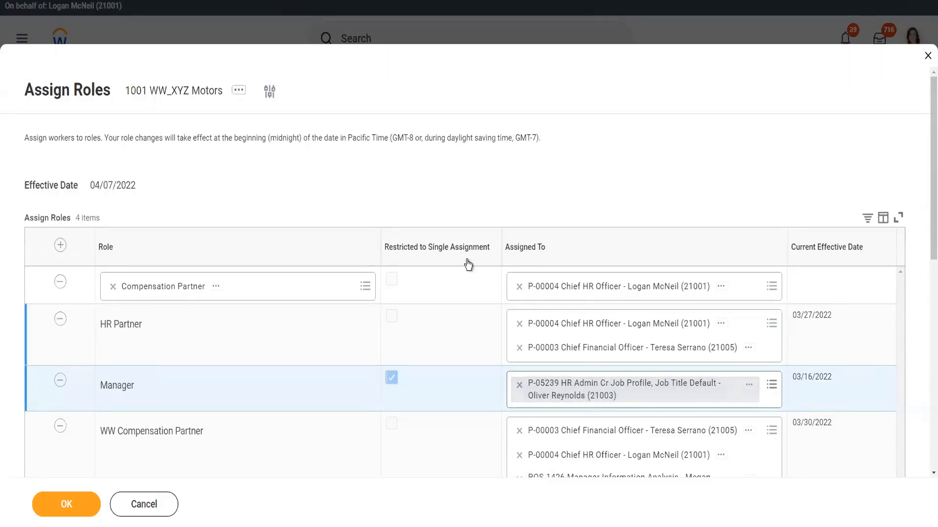
{"action": "scroll", "coordinate": [361, 281], "scroll_direction": "down", "scroll_amount": 1}
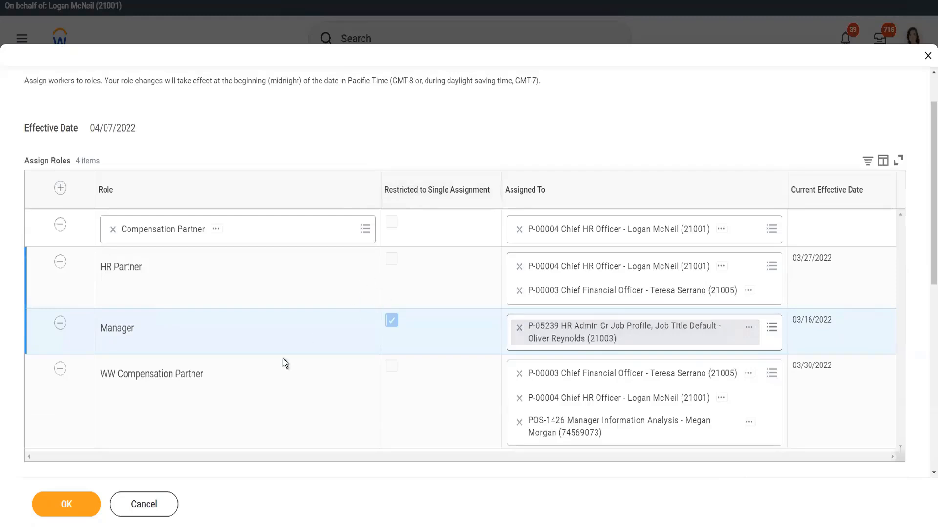
{"action": "left_click", "coordinate": [65, 506]}
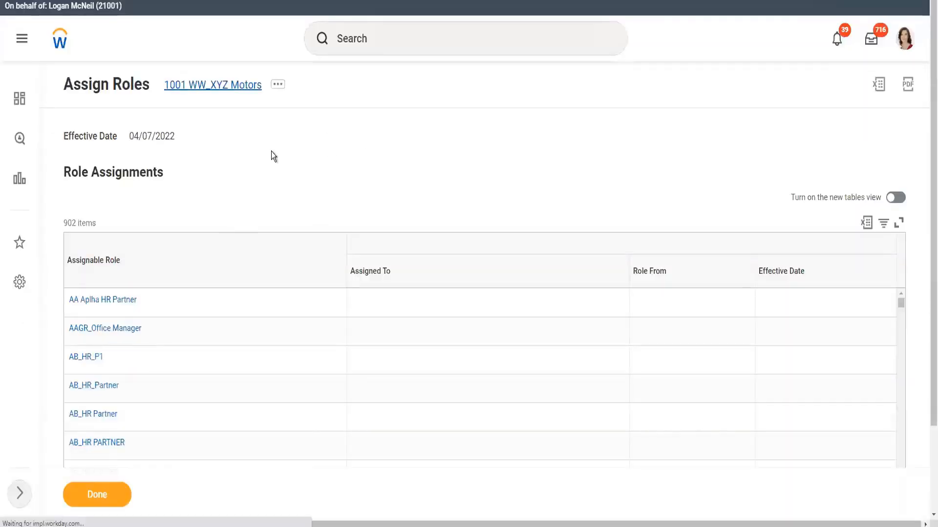
- Open the 1001 WW_XYZ Motors organization and review its staffing model
{"action": "left_click", "coordinate": [199, 247]}
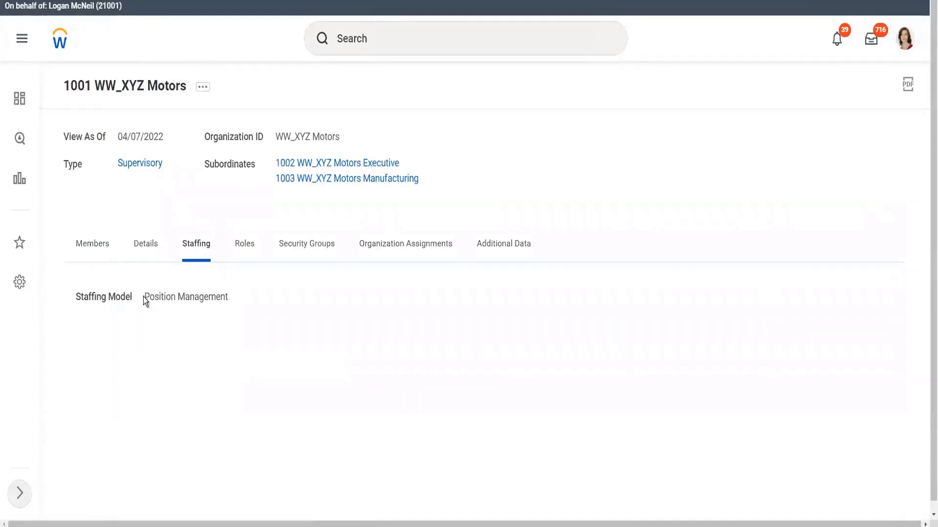
{"action": "left_click_drag", "start_coordinate": [143, 296], "coordinate": [294, 301]}
{"action": "left_click", "coordinate": [292, 300]}
{"action": "left_click", "coordinate": [93, 250]}
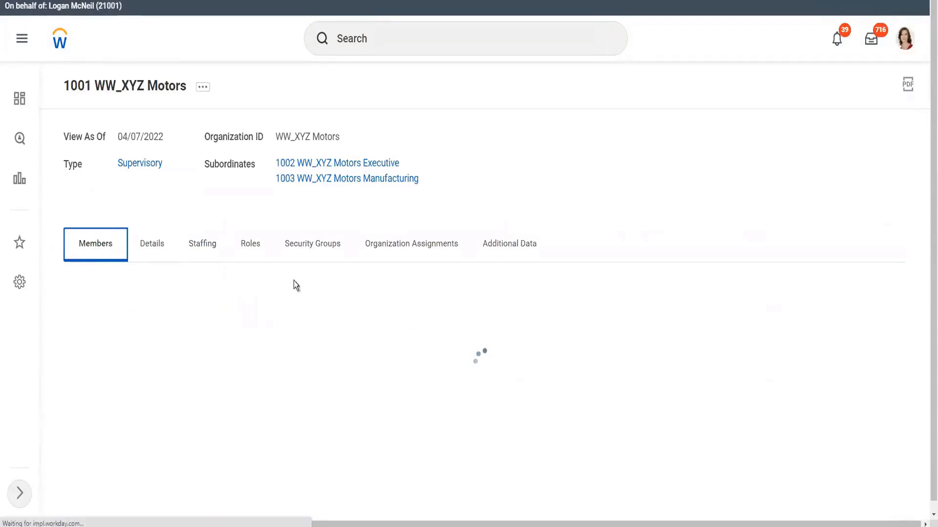
{"action": "left_click", "coordinate": [203, 247]}
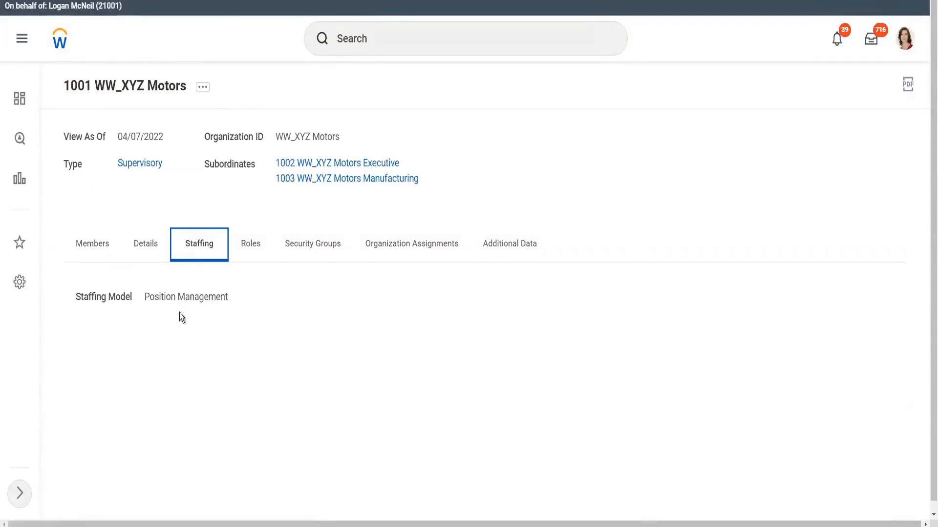
- Start Create Position for the 1001 WW_XYZ Motors organization from its staffing actions
{"action": "left_click", "coordinate": [203, 88]}
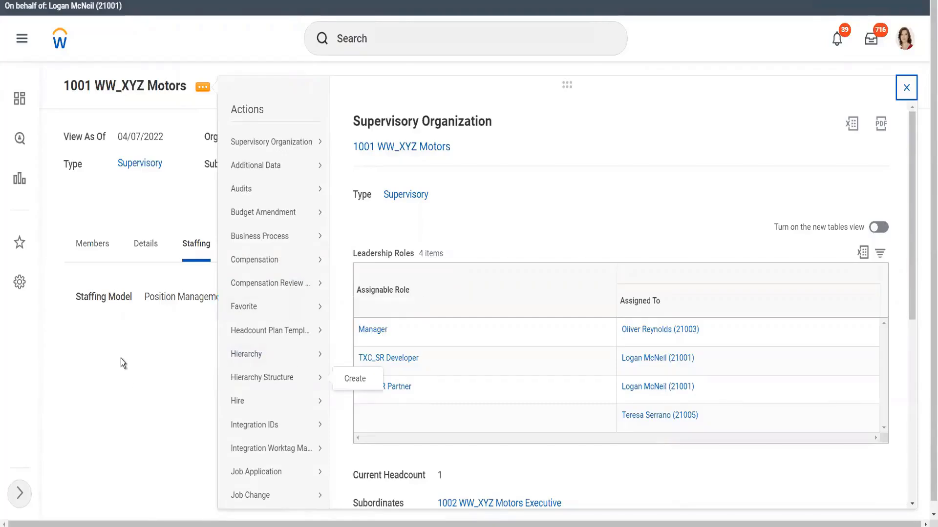
{"action": "left_click", "coordinate": [137, 367]}
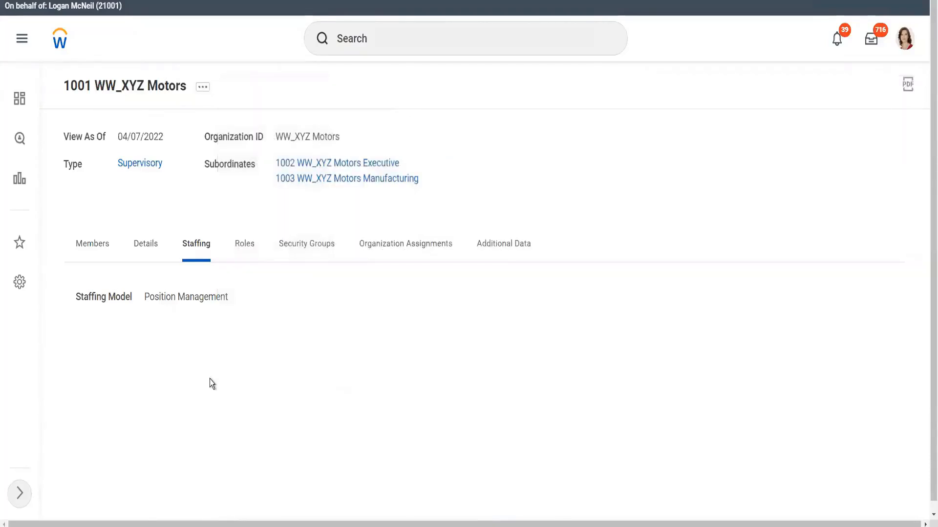
{"action": "left_click", "coordinate": [203, 91]}
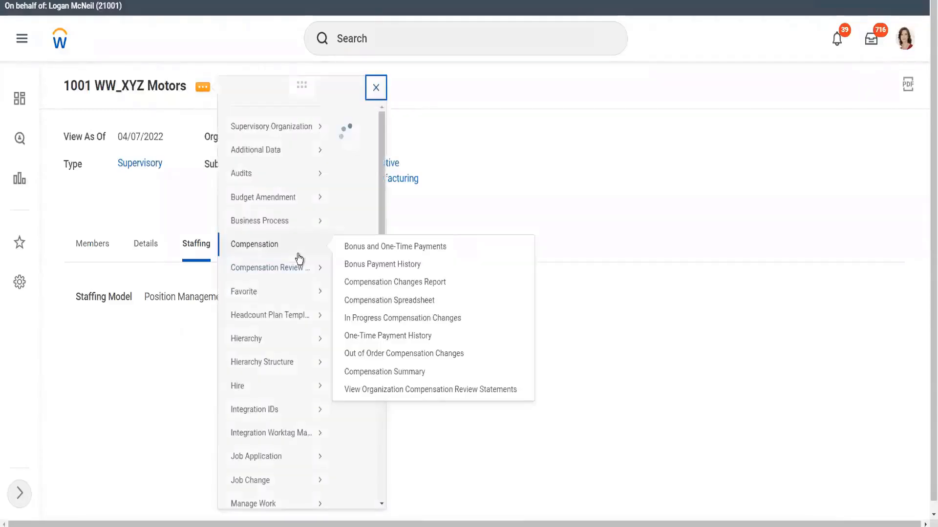
{"action": "scroll", "coordinate": [295, 317], "scroll_direction": "down", "scroll_amount": 3}
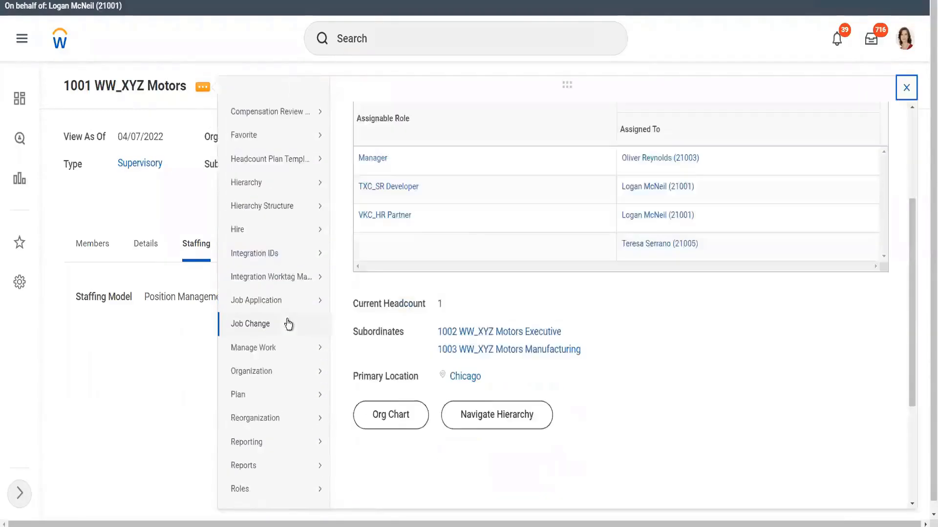
{"action": "scroll", "coordinate": [288, 324], "scroll_direction": "down", "scroll_amount": 5}
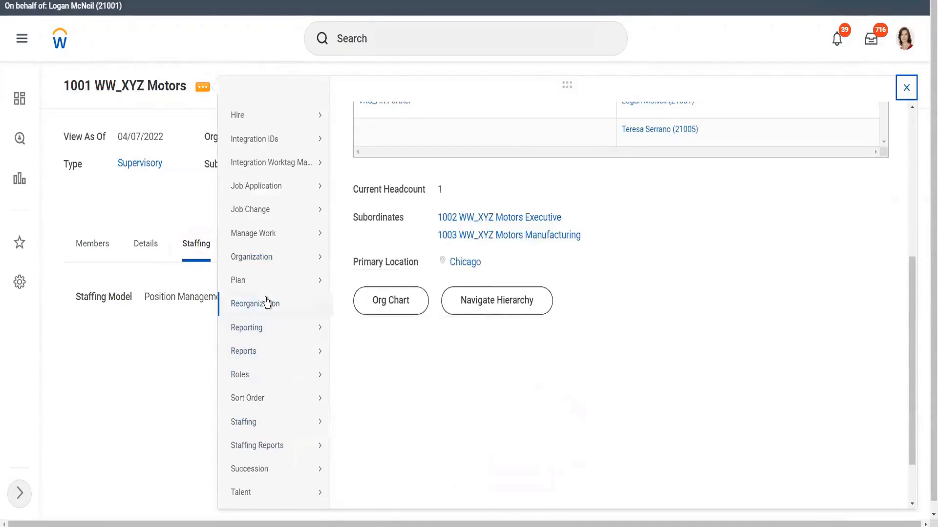
{"action": "mouse_move", "coordinate": [266, 344]}
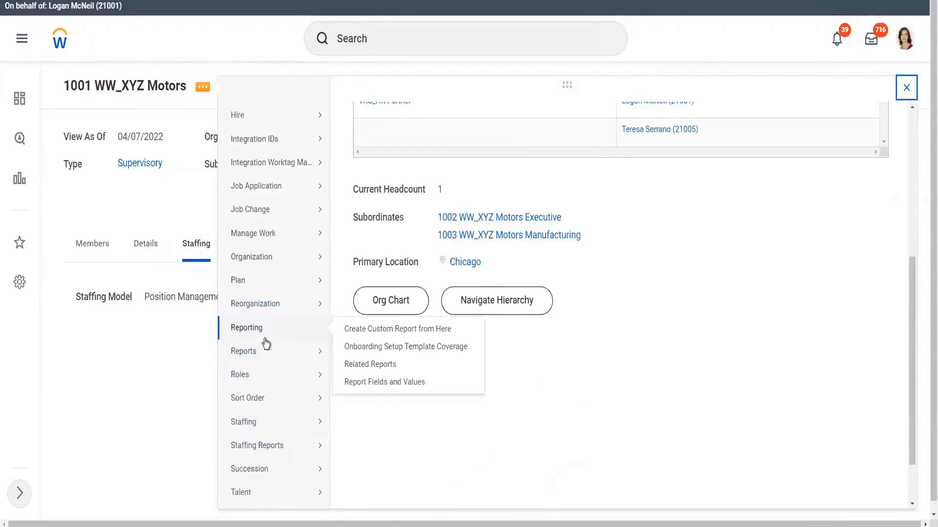
{"action": "mouse_move", "coordinate": [255, 428]}
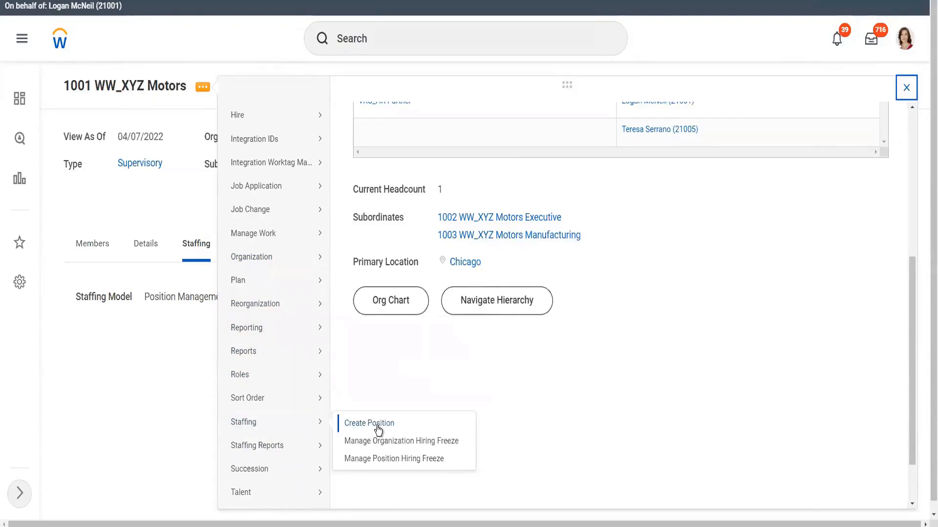
{"action": "left_click", "coordinate": [377, 427]}
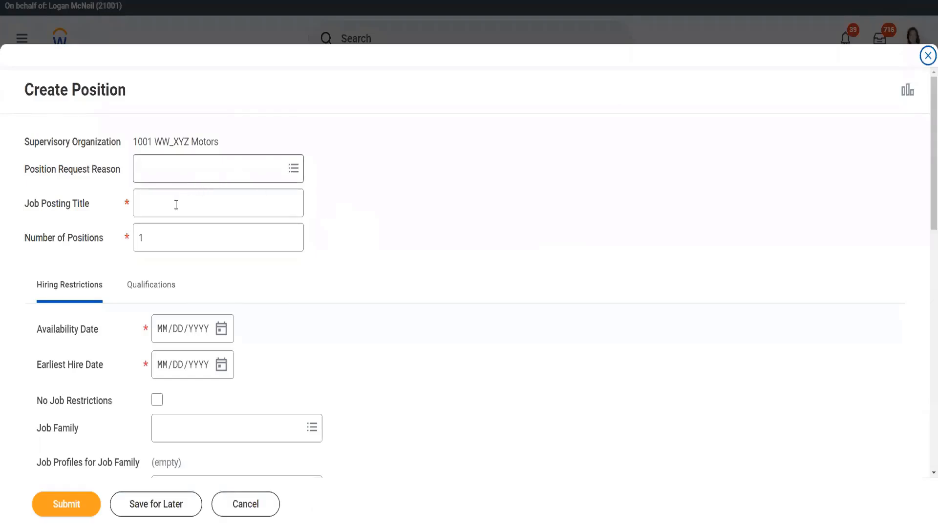
{"action": "left_click", "coordinate": [176, 202]}
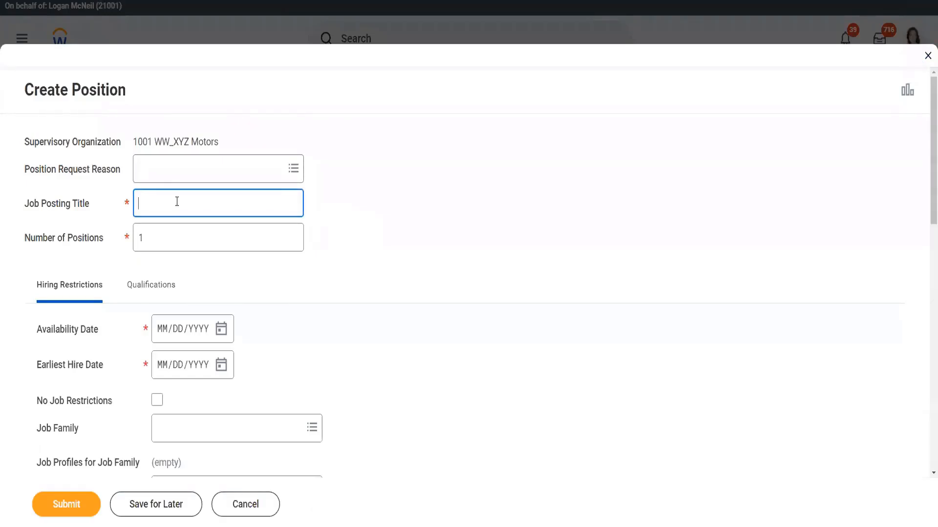
- Enter WW_Manufacturing Specialist as the job posting title
{"action": "type", "text": "WW_Manufacturing Specialist"}
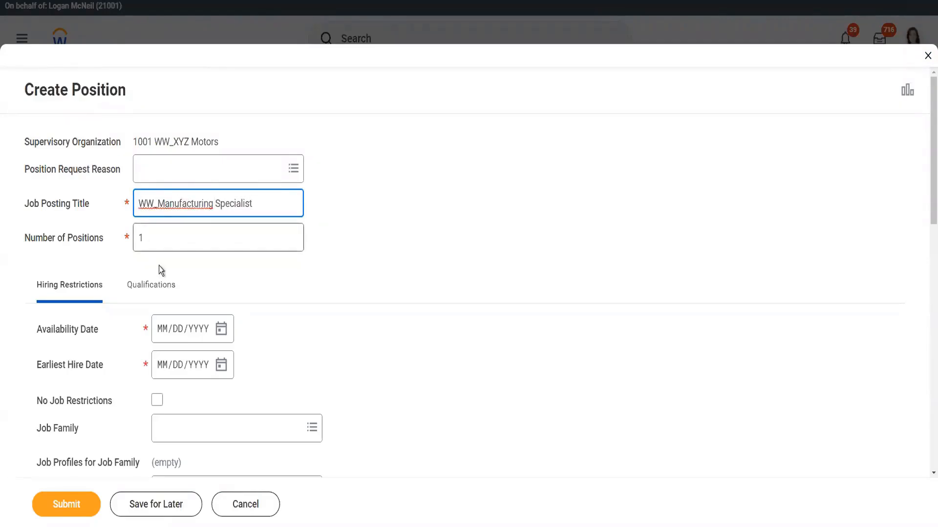
- Set the number of positions to 2
{"action": "left_click", "coordinate": [169, 236]}
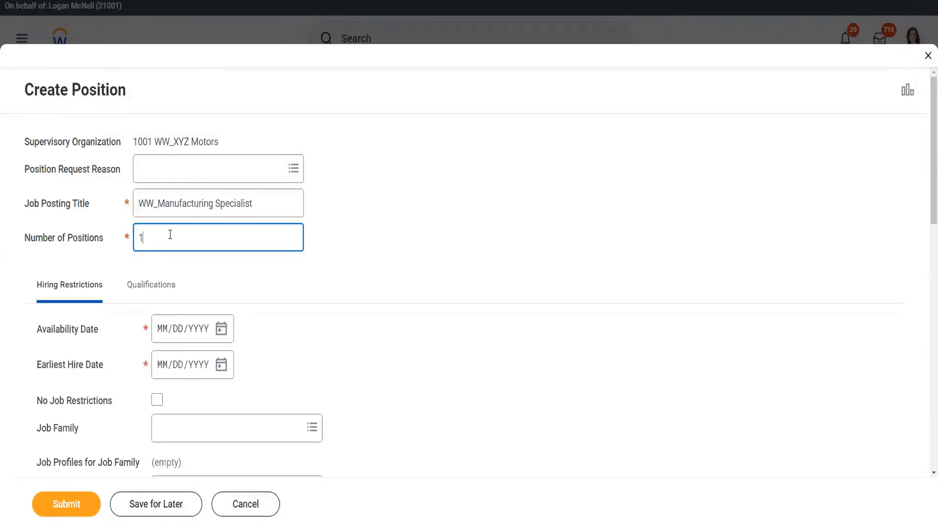
{"action": "left_click", "coordinate": [226, 336]}
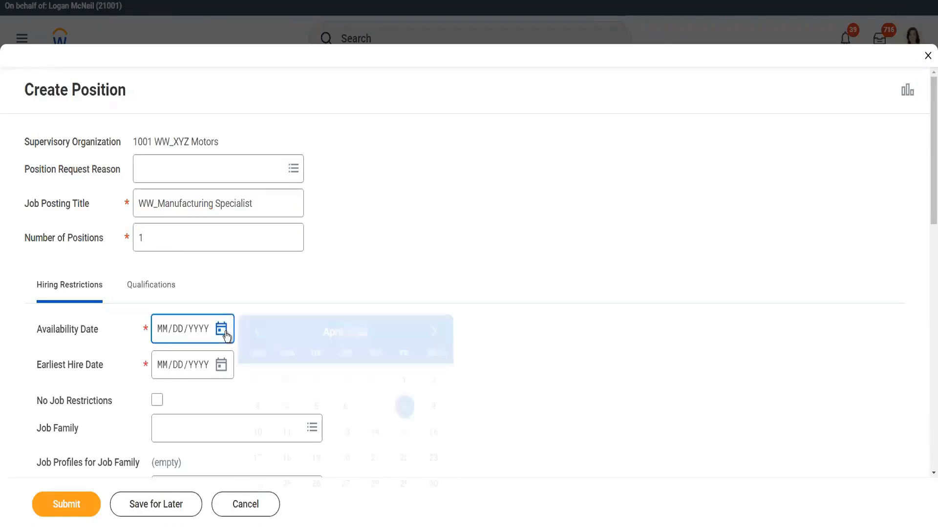
{"action": "left_click", "coordinate": [157, 232]}
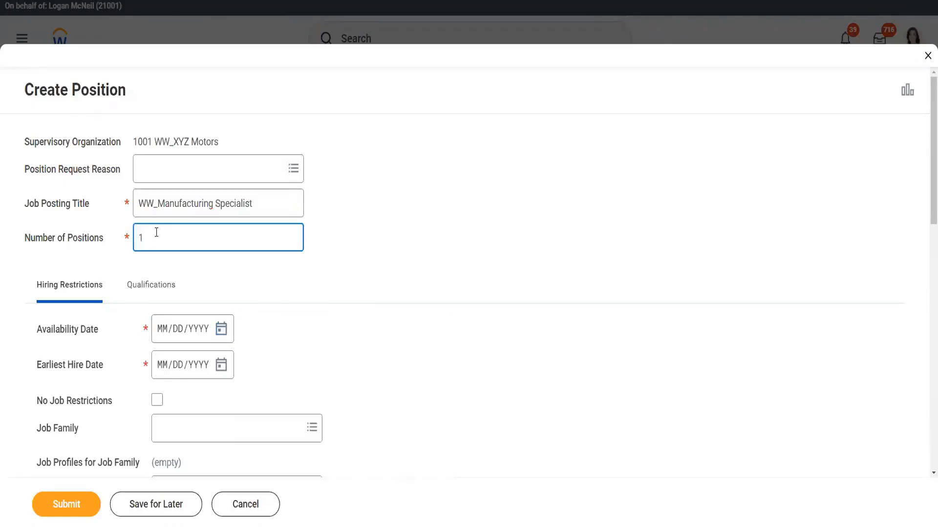
{"action": "key", "text": "BackSpace"}
{"action": "type", "text": "2"}
- Set both the availability date and the earliest hire date to April 7, 2022
{"action": "left_click", "coordinate": [221, 331]}
{"action": "left_click", "coordinate": [375, 405]}
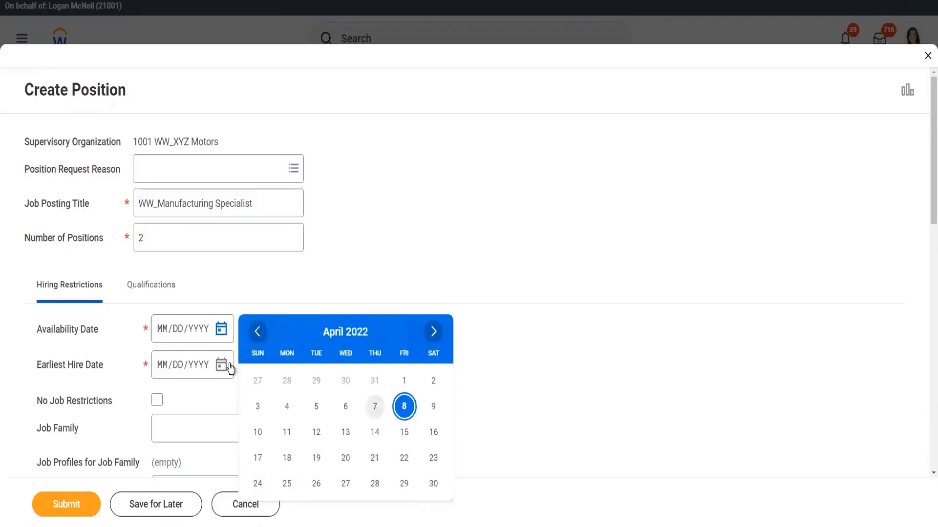
{"action": "left_click", "coordinate": [222, 367]}
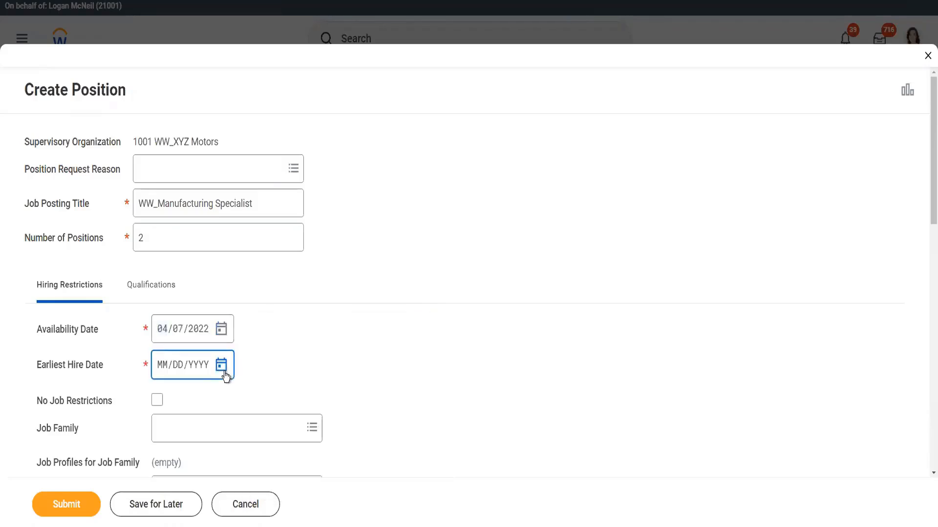
{"action": "left_click", "coordinate": [374, 282]}
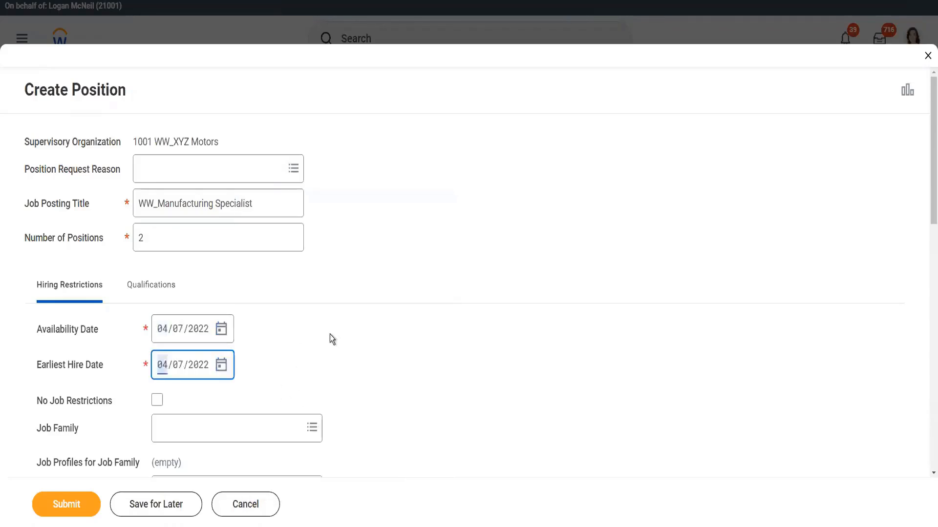
- Search for and select the WW_EVP Sales job profile
{"action": "scroll", "coordinate": [332, 339], "scroll_direction": "down", "scroll_amount": 5}
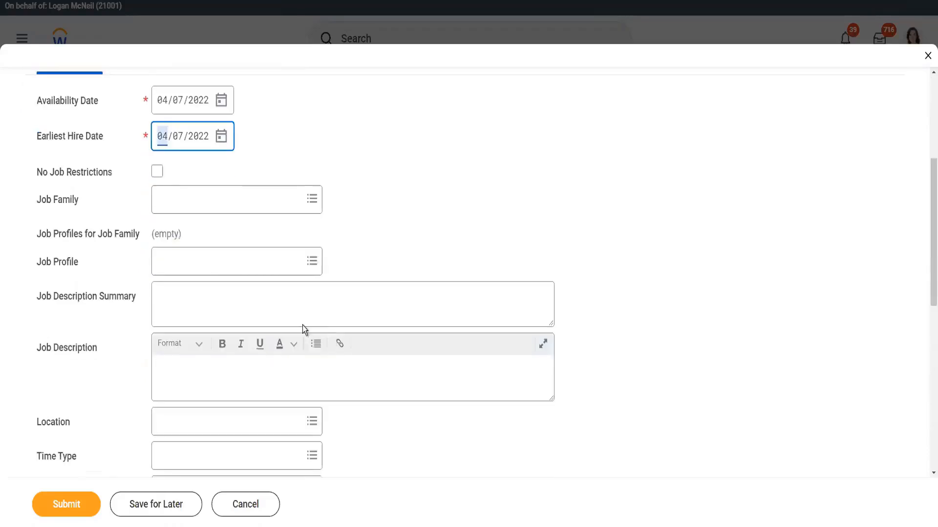
{"action": "left_click", "coordinate": [197, 266]}
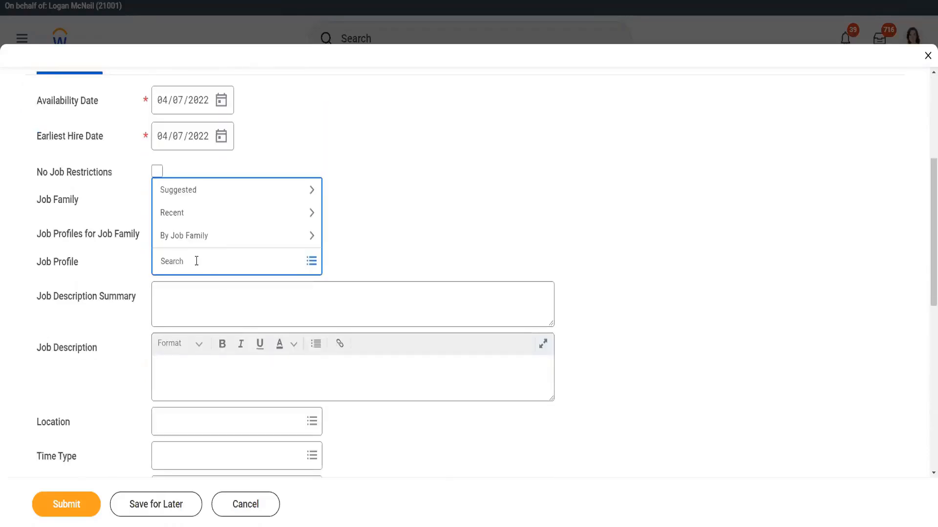
{"action": "type", "text": "ww"}
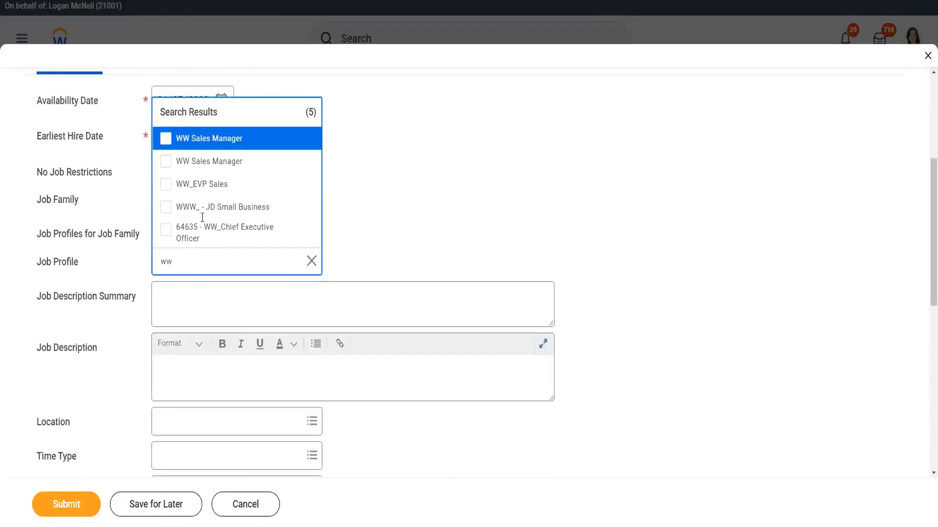
{"action": "left_click", "coordinate": [241, 186]}
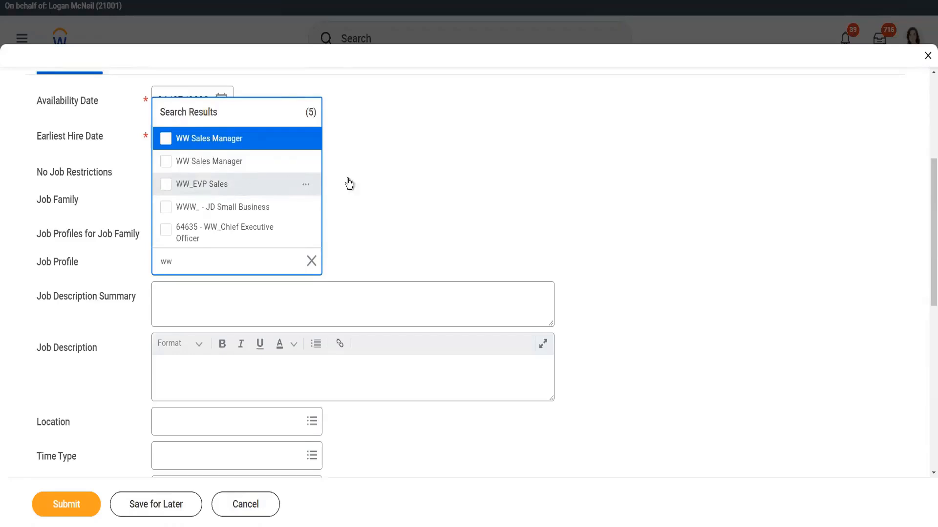
{"action": "left_click", "coordinate": [396, 178]}
- Change the job posting title to WW_Sales EVP
{"action": "scroll", "coordinate": [374, 177], "scroll_direction": "up", "scroll_amount": 4}
{"action": "left_click", "coordinate": [157, 141]}
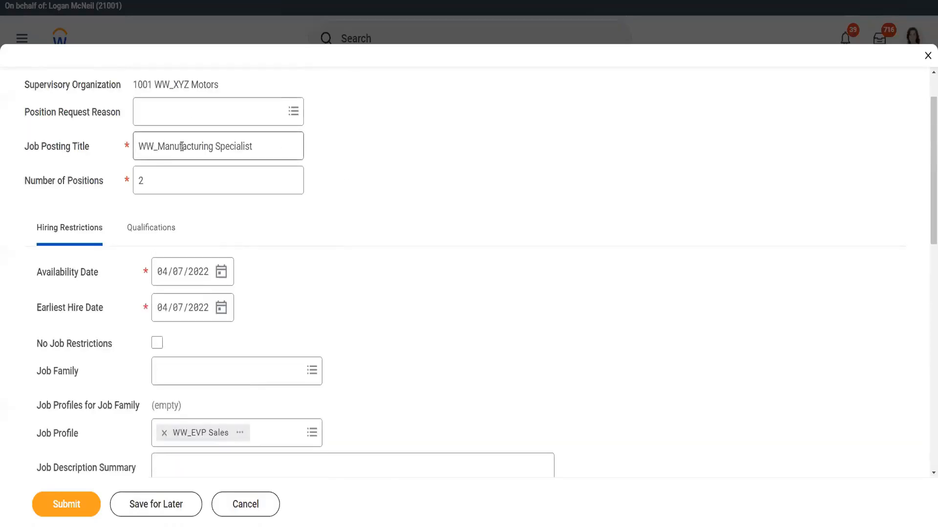
{"action": "left_click_drag", "start_coordinate": [158, 145], "coordinate": [214, 142]}
{"action": "type", "text": "Sales"}
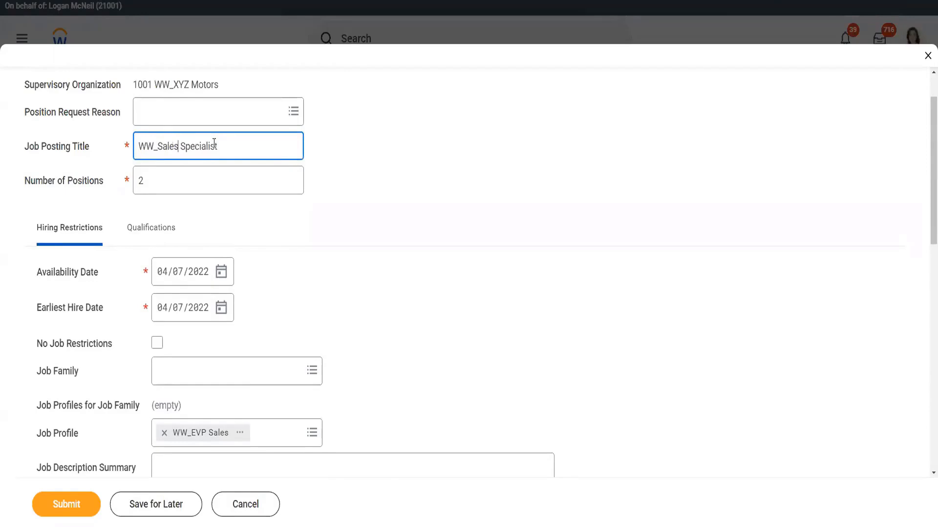
{"action": "double_click", "coordinate": [210, 146]}
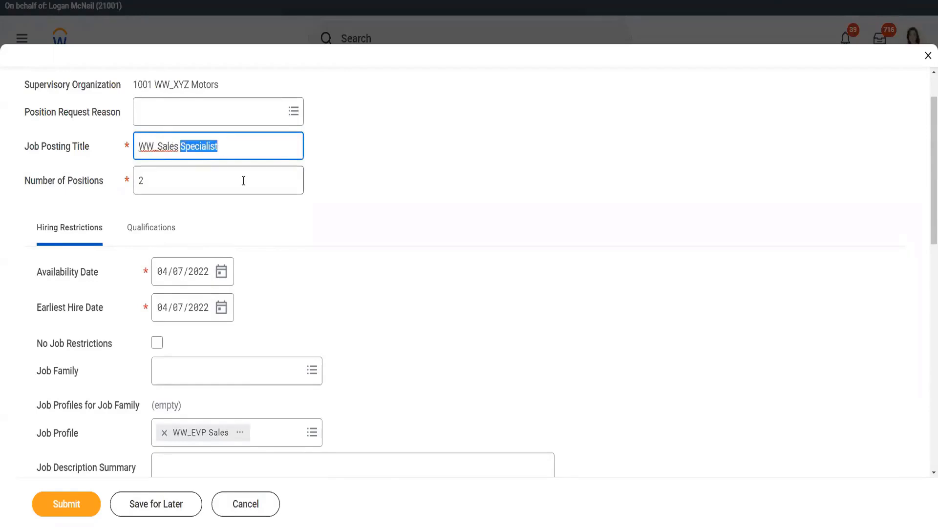
{"action": "type", "text": "EVP"}
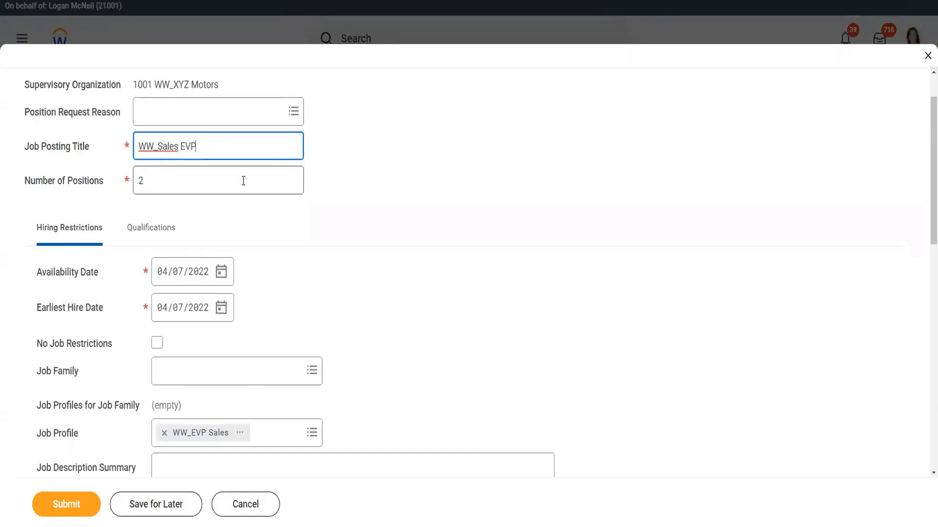
- Search for and select New York as the position's location
{"action": "scroll", "coordinate": [295, 257], "scroll_direction": "down", "scroll_amount": 3}
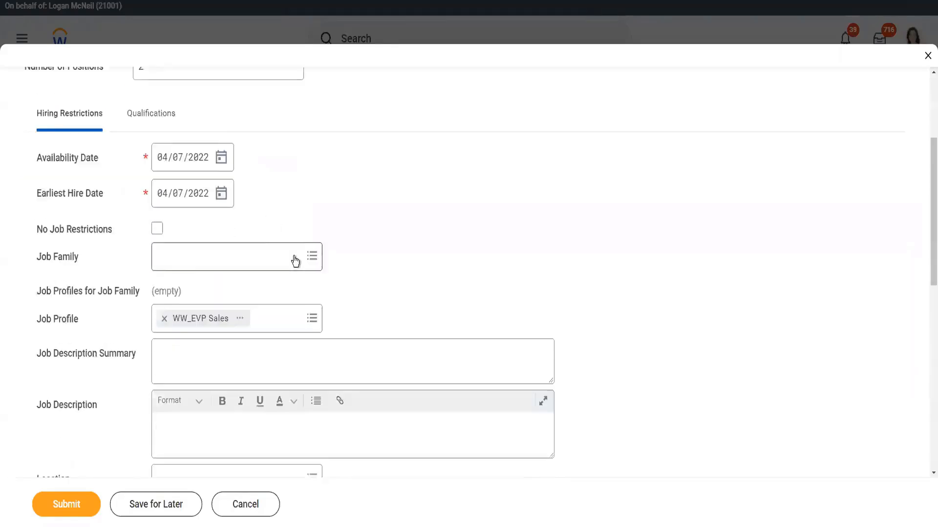
{"action": "scroll", "coordinate": [295, 261], "scroll_direction": "down", "scroll_amount": 2}
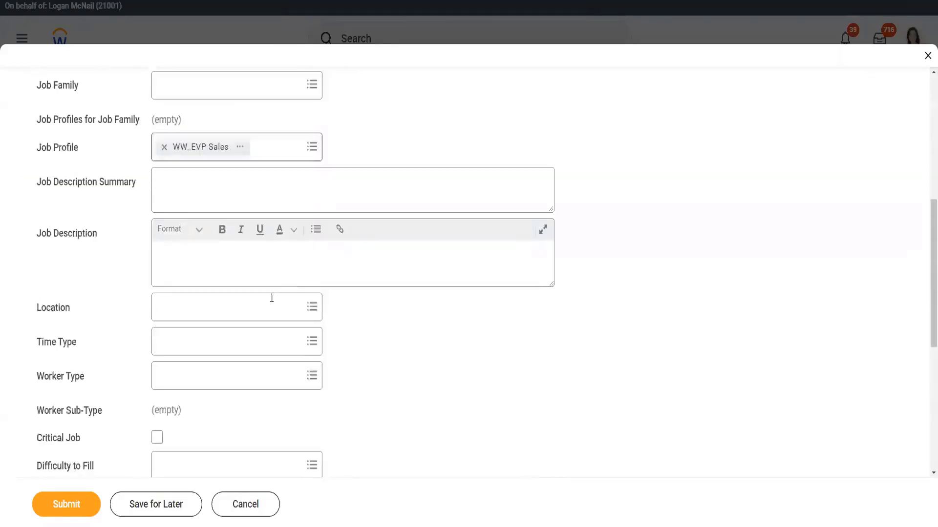
{"action": "left_click", "coordinate": [205, 308]}
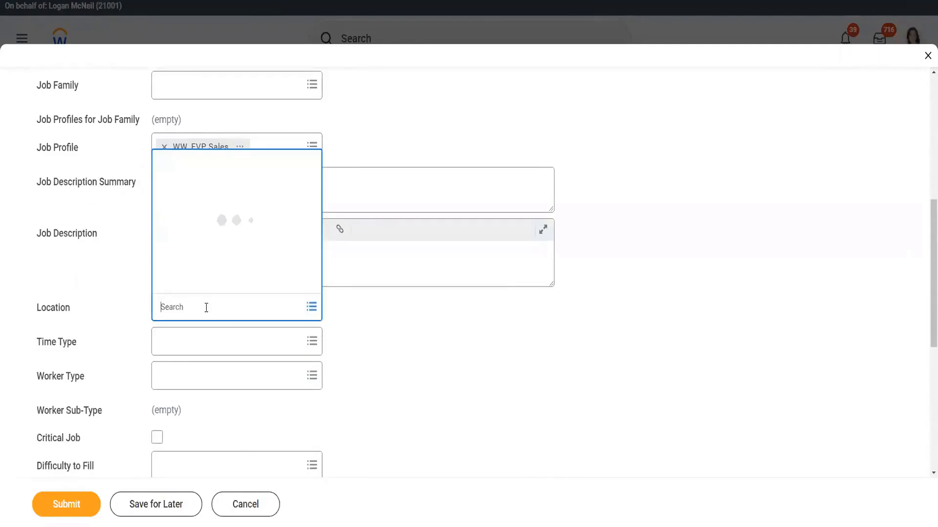
{"action": "type", "text": "new york"}
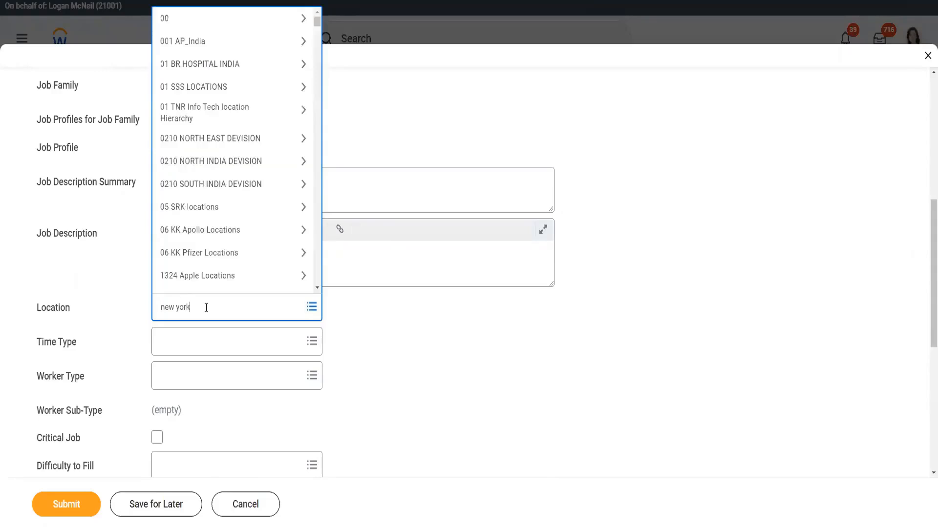
{"action": "key", "text": "Return"}
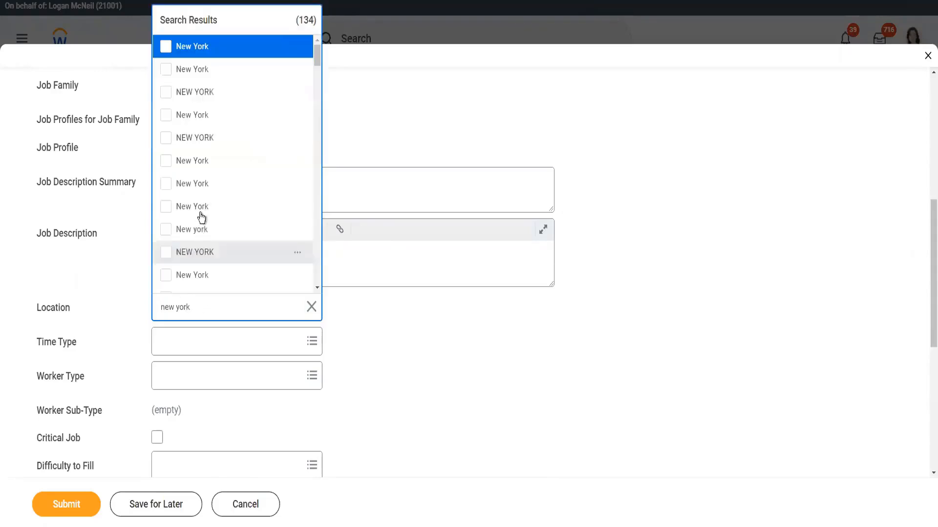
{"action": "left_click", "coordinate": [208, 117]}
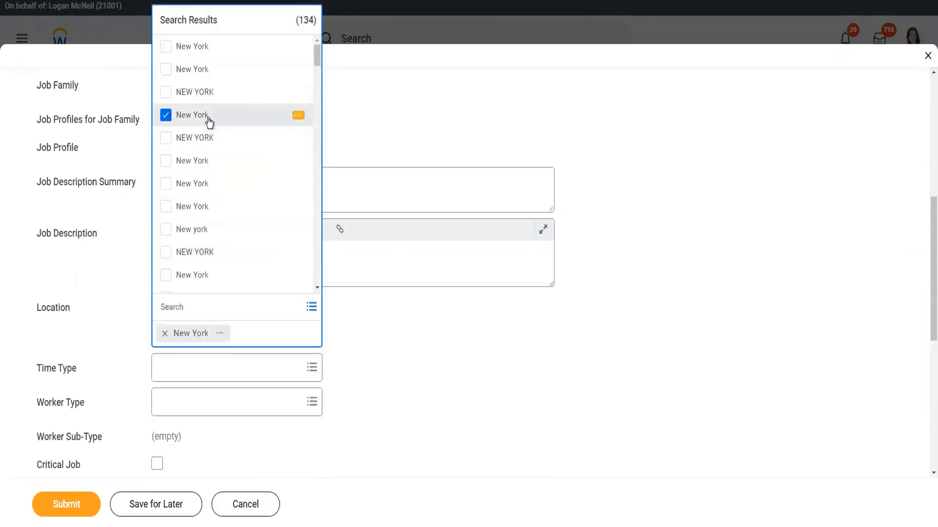
{"action": "left_click", "coordinate": [426, 368]}
- Set the time type to Full time and the worker type to Employee
{"action": "left_click", "coordinate": [222, 346]}
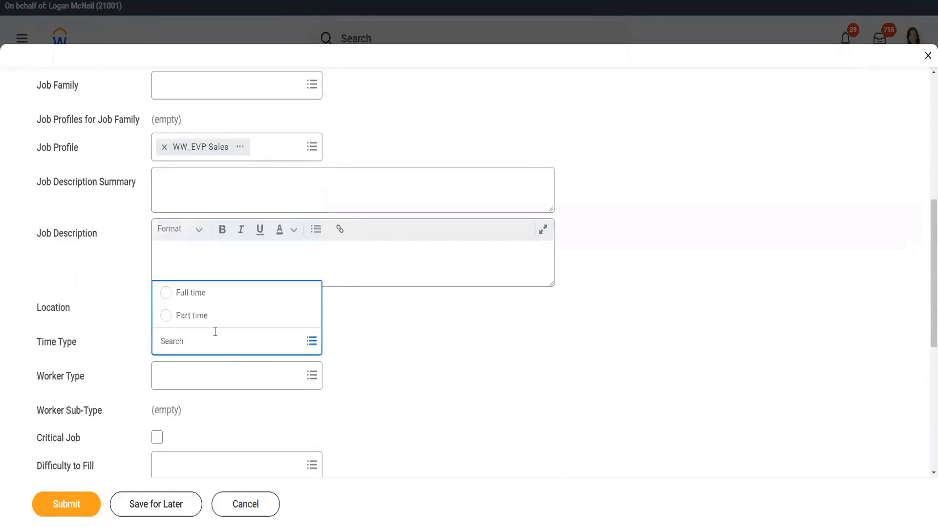
{"action": "left_click", "coordinate": [205, 293]}
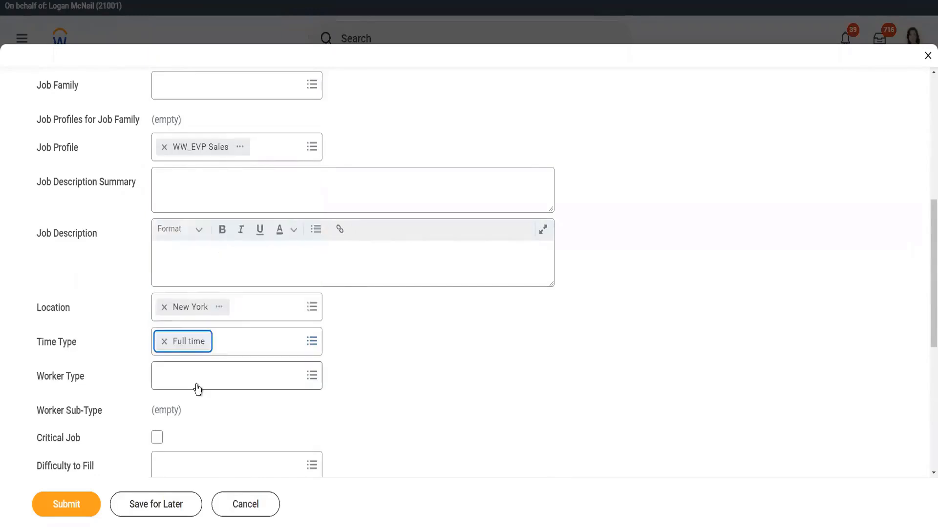
{"action": "left_click", "coordinate": [196, 377]}
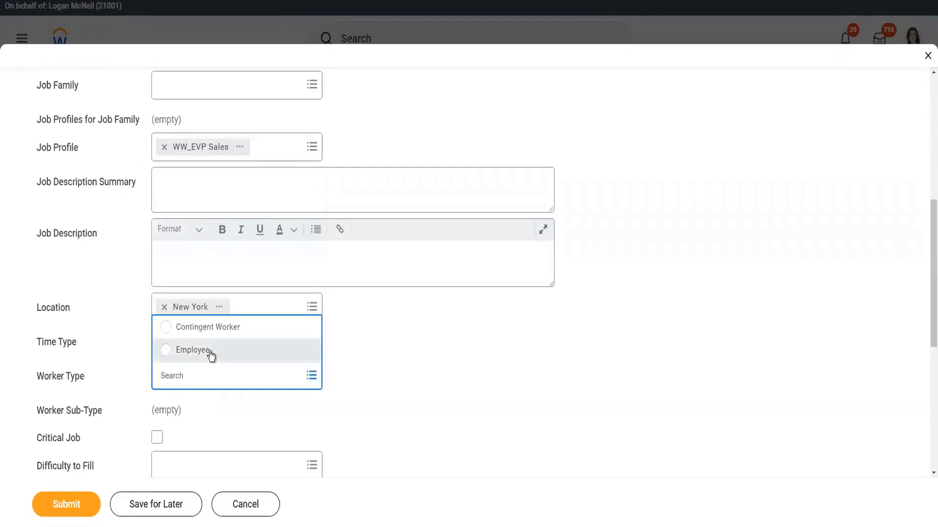
{"action": "left_click", "coordinate": [210, 352]}
- Submit the new position request
{"action": "scroll", "coordinate": [389, 337], "scroll_direction": "down", "scroll_amount": 3}
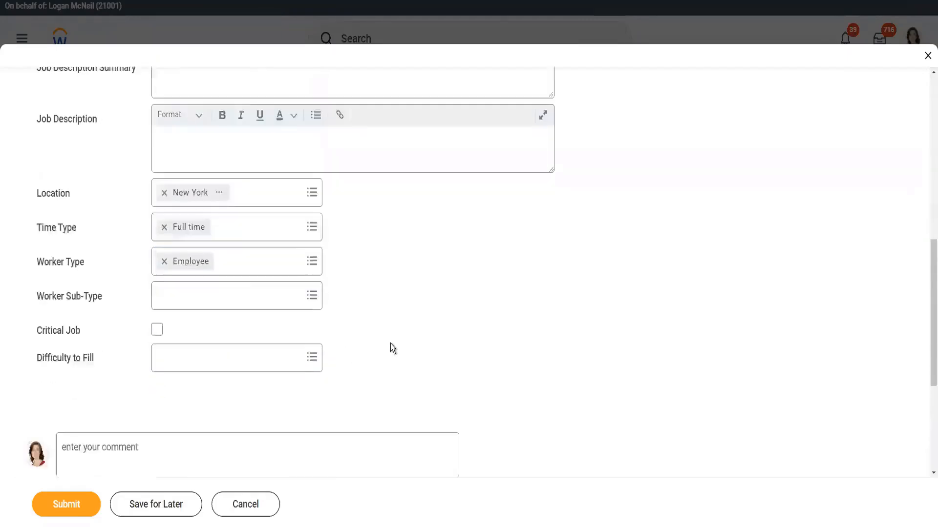
{"action": "scroll", "coordinate": [272, 381], "scroll_direction": "down", "scroll_amount": 3}
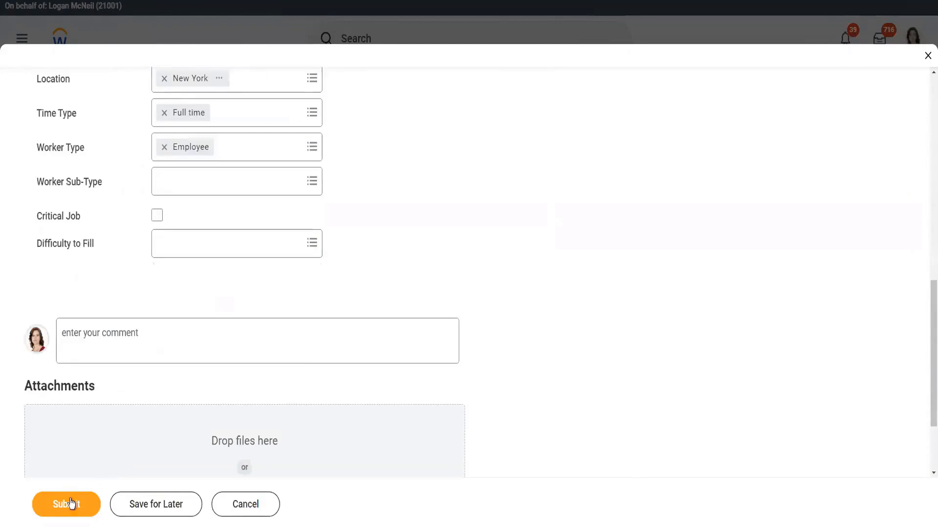
{"action": "left_click", "coordinate": [76, 508]}
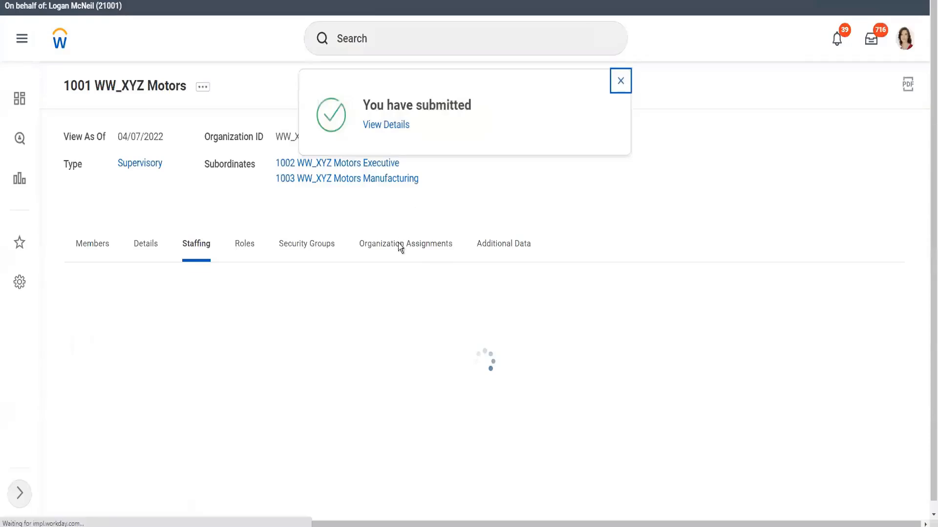
- Open Edit Position Restrictions for the Motown_189 WW_Sales EVP-2 unfilled position
{"action": "scroll", "coordinate": [453, 461], "scroll_direction": "down", "scroll_amount": 1}
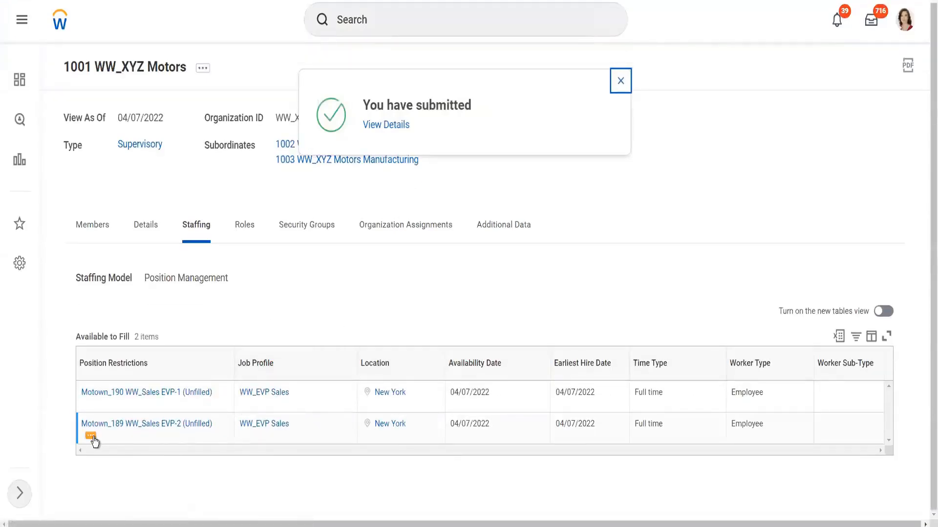
{"action": "left_click", "coordinate": [92, 437]}
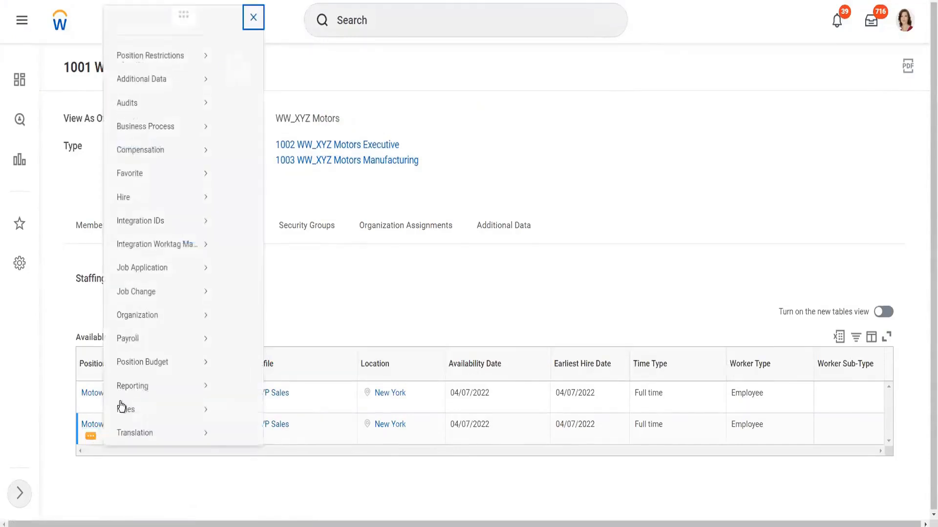
{"action": "mouse_move", "coordinate": [165, 62]}
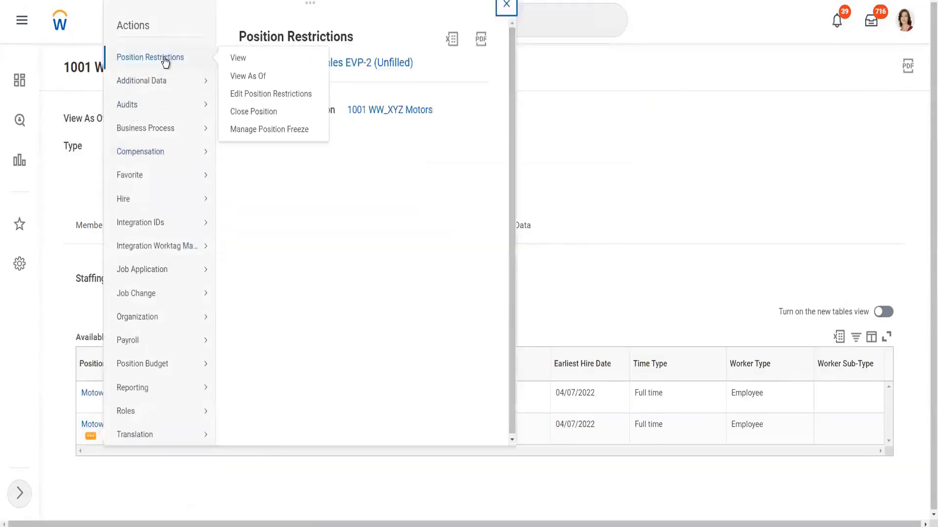
{"action": "left_click", "coordinate": [271, 96]}
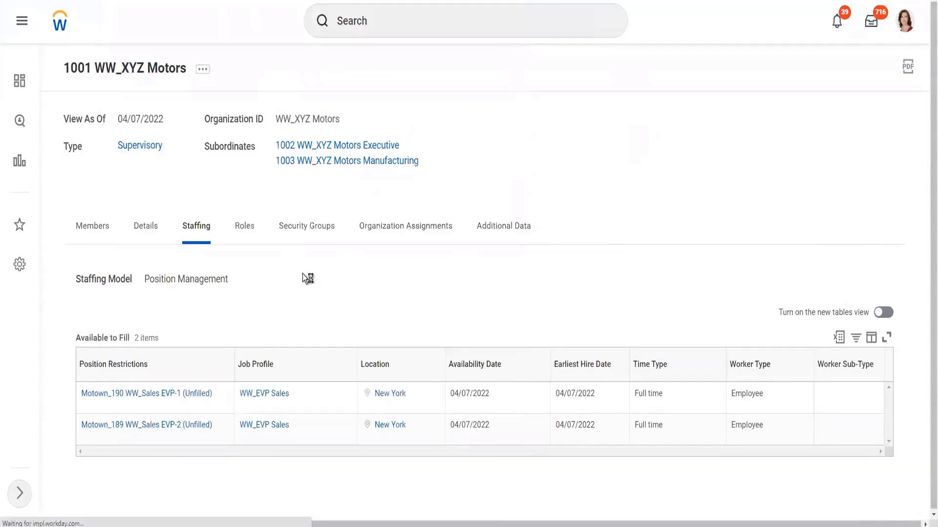
{"action": "scroll", "coordinate": [230, 349], "scroll_direction": "down", "scroll_amount": 3}
{"action": "scroll", "coordinate": [235, 342], "scroll_direction": "down", "scroll_amount": 7}
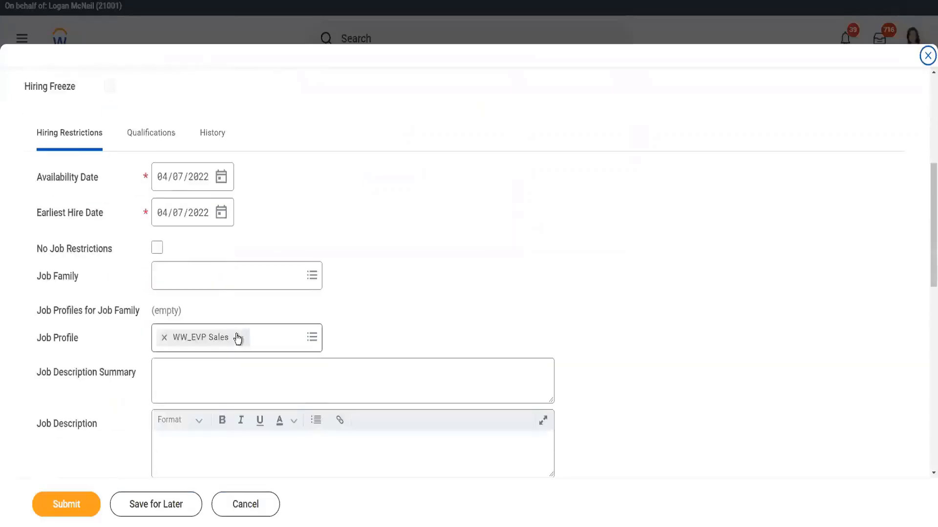
- Set the position's location to London and submit the edited restrictions
{"action": "left_click", "coordinate": [165, 269]}
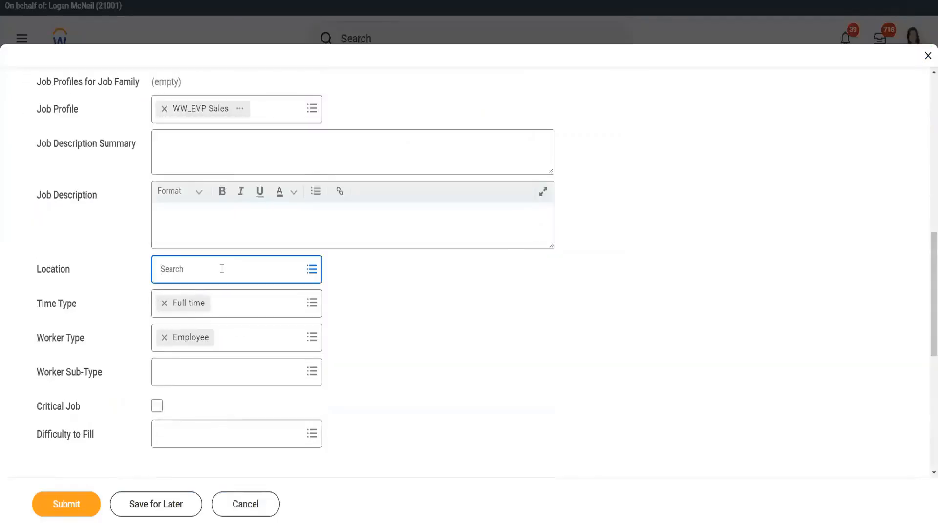
{"action": "type", "text": "Lo"}
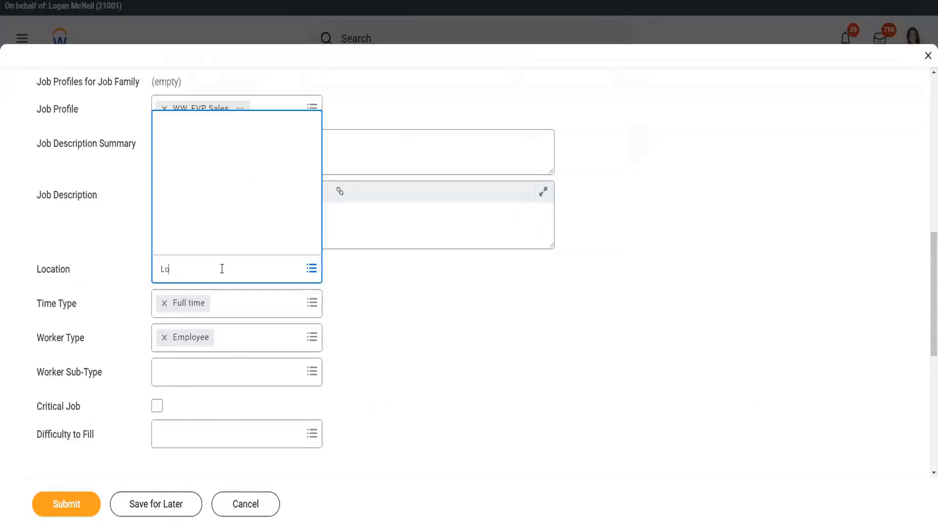
{"action": "type", "text": "ndon"}
{"action": "key", "text": "Return"}
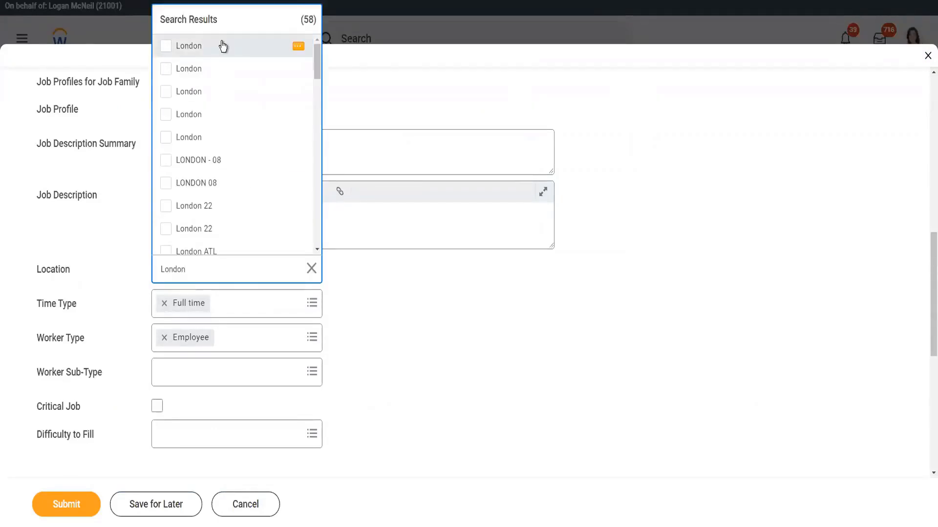
{"action": "key", "text": "Return"}
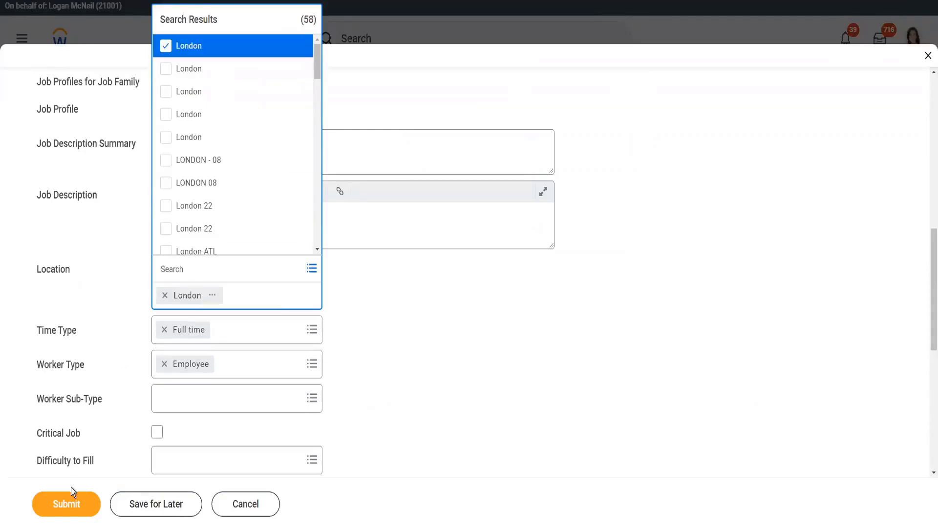
{"action": "left_click", "coordinate": [66, 506]}
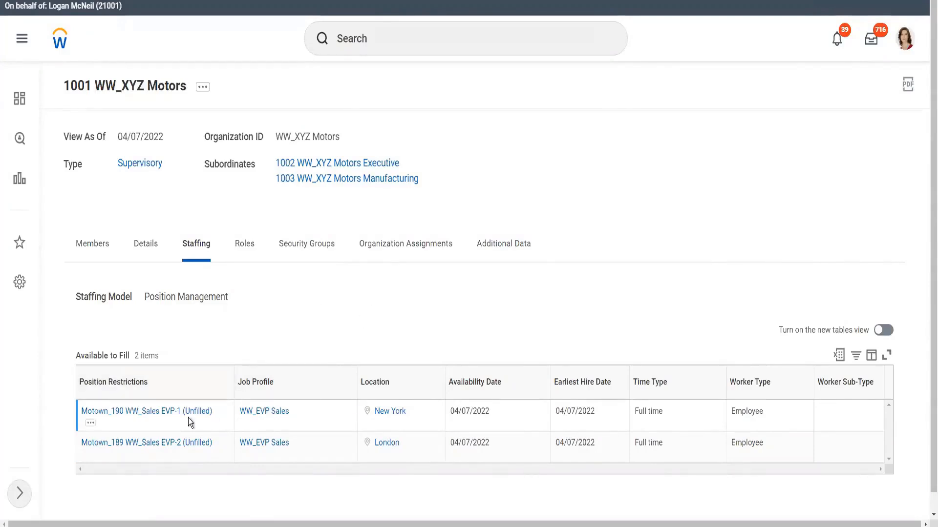
{"action": "left_click", "coordinate": [92, 426]}
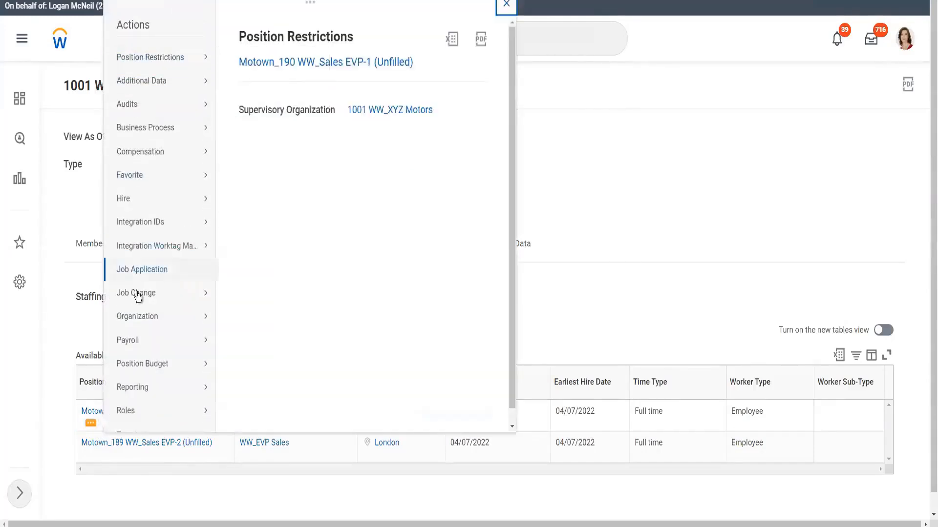
{"action": "mouse_move", "coordinate": [146, 200]}
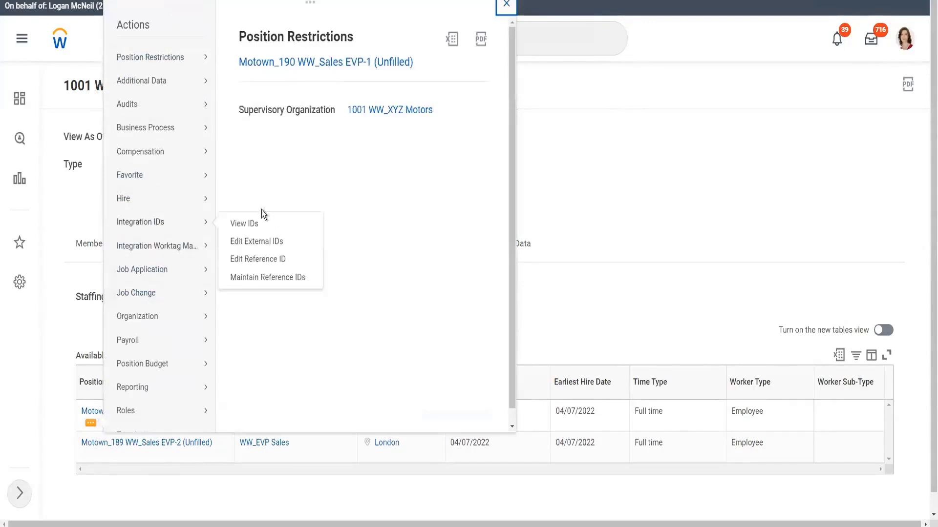
{"action": "left_click", "coordinate": [245, 198]}
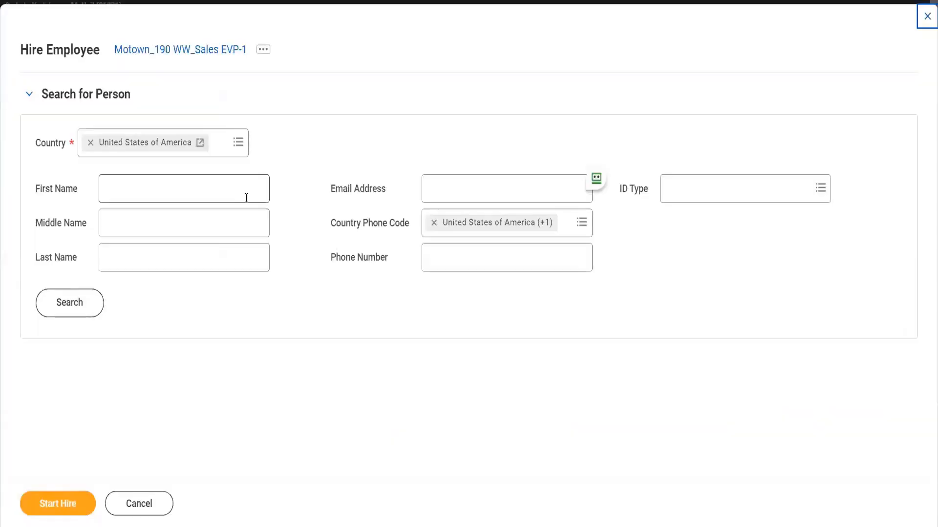
{"action": "left_click", "coordinate": [156, 507]}
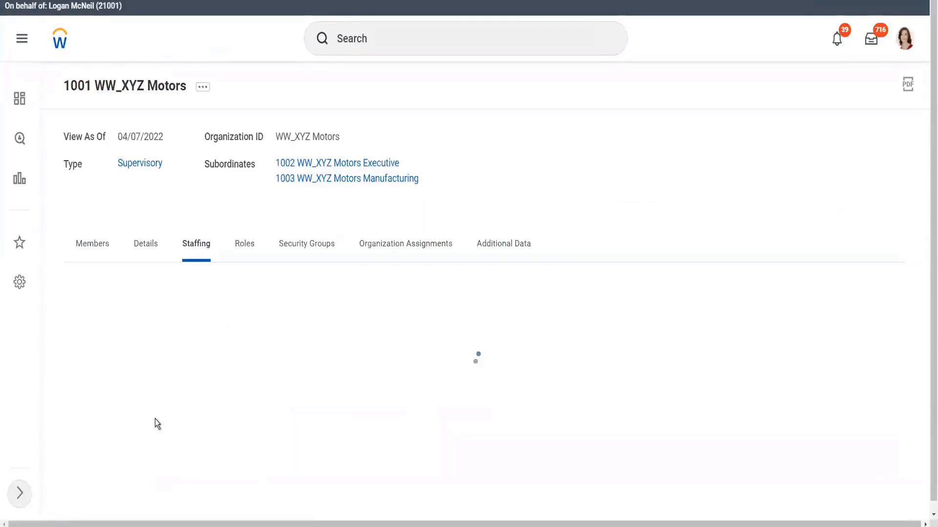
- Start a Hire Employee action for Motown_190 WW_Sales EVP-1, choosing to create a new pre-hire
{"action": "mouse_move", "coordinate": [91, 426]}
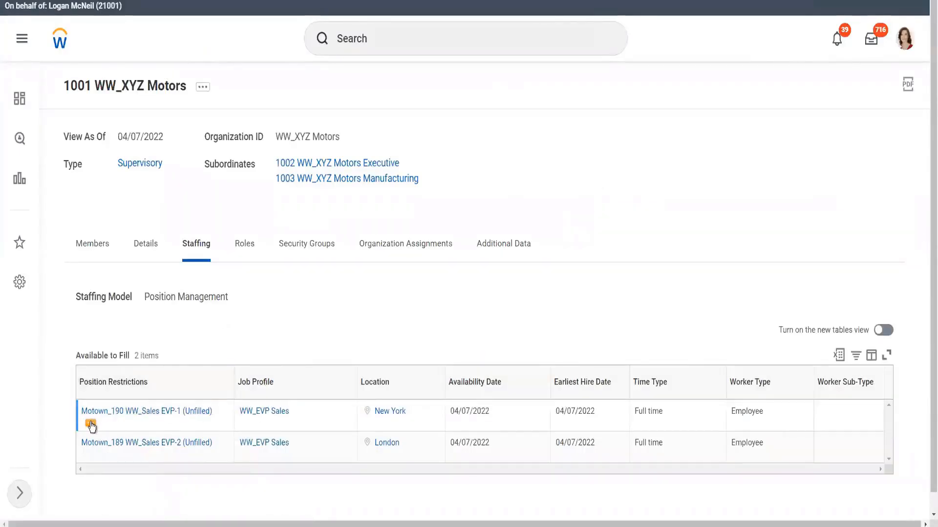
{"action": "left_click", "coordinate": [92, 426]}
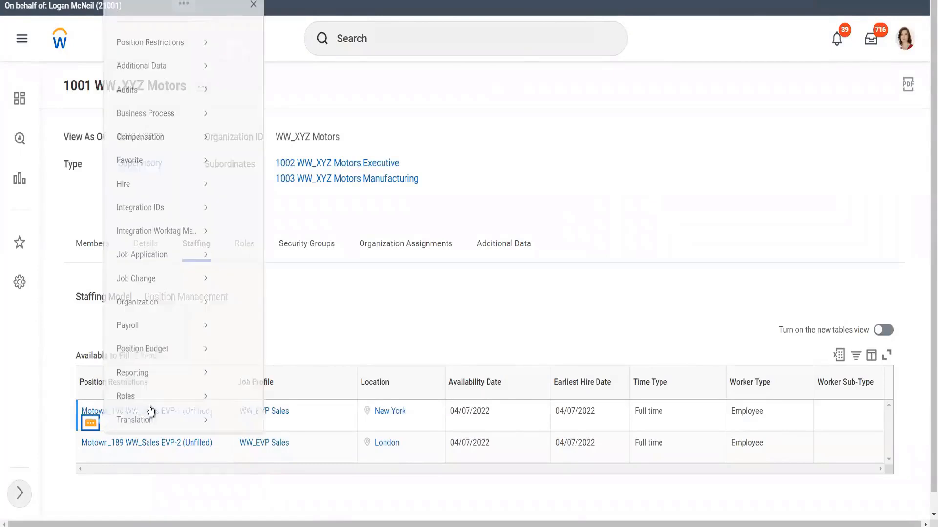
{"action": "mouse_move", "coordinate": [148, 204]}
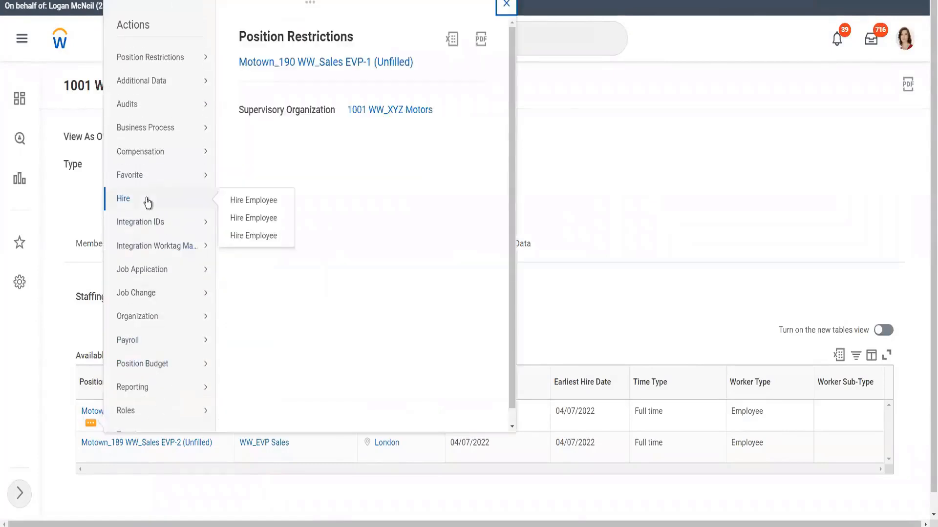
{"action": "left_click", "coordinate": [252, 219]}
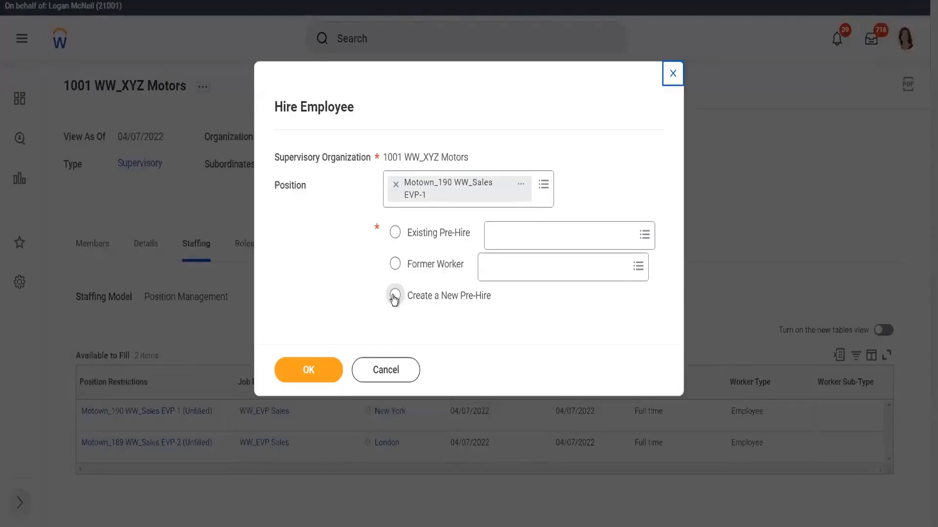
{"action": "left_click", "coordinate": [394, 296]}
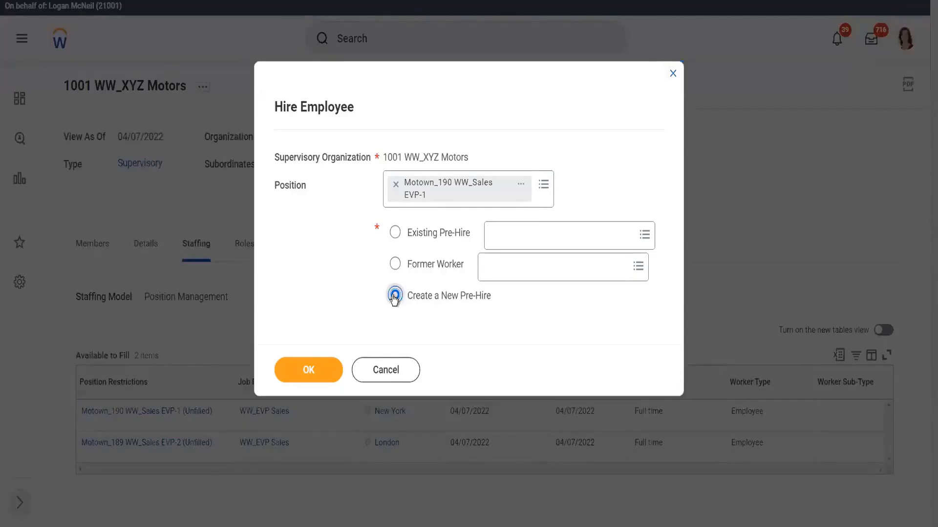
{"action": "left_click", "coordinate": [303, 372]}
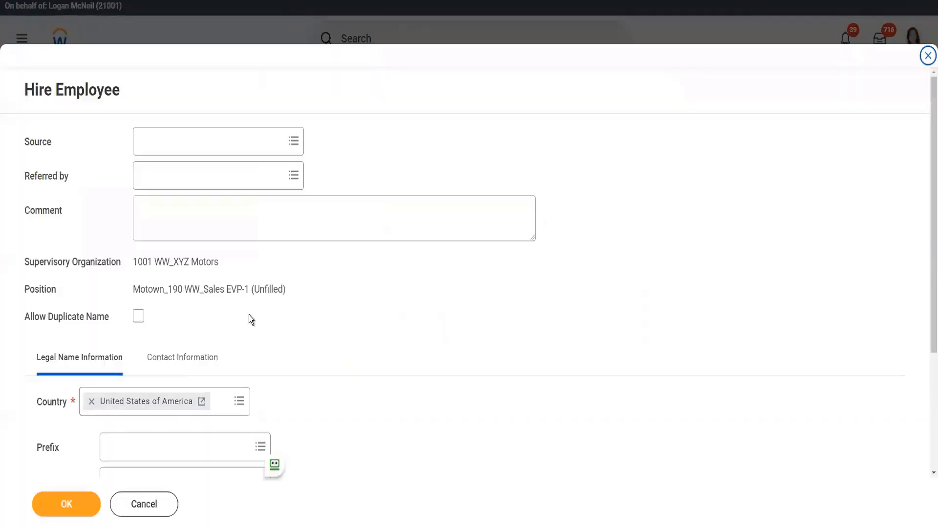
- Enter the pre-hire's first name and last name in the legal name information
{"action": "scroll", "coordinate": [149, 352], "scroll_direction": "down", "scroll_amount": 3}
{"action": "left_click", "coordinate": [131, 308]}
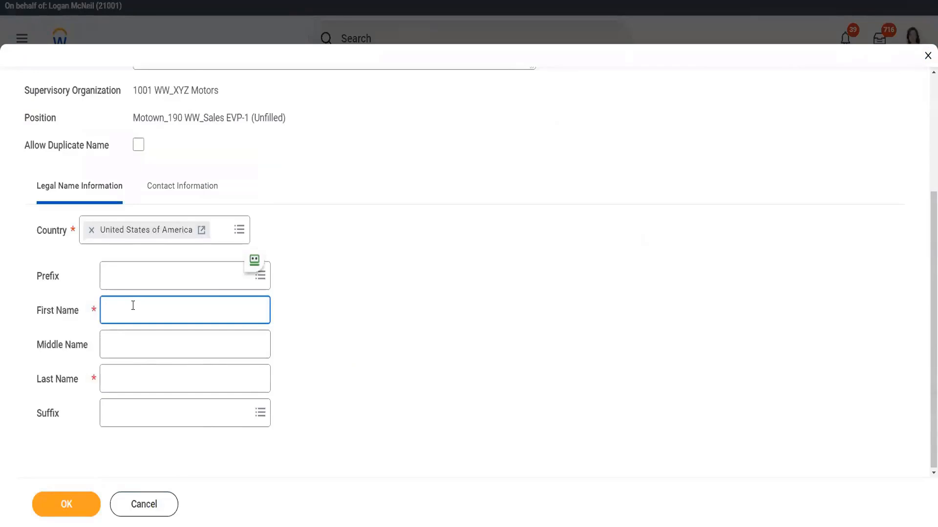
{"action": "key", "text": "Tab"}
{"action": "key", "text": "Tab"}
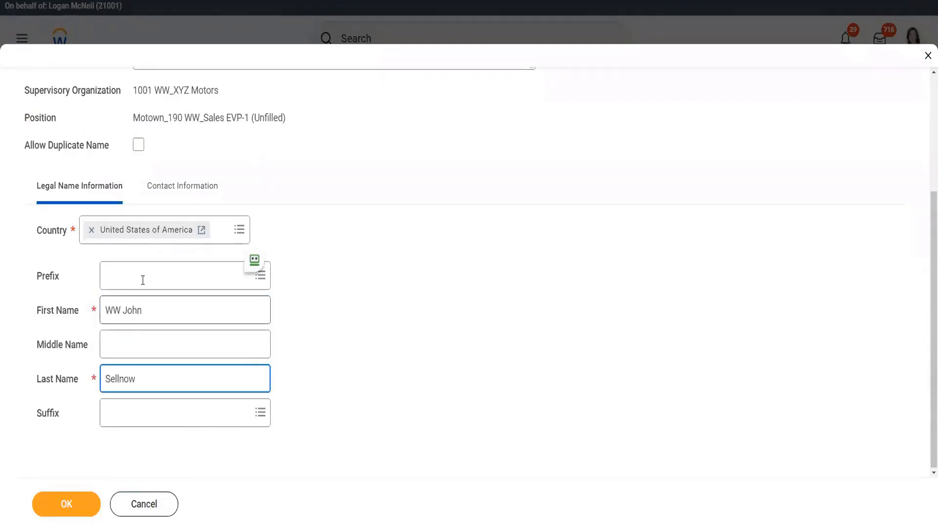
- Add the pre-hire's e-mail address with type Work under contact information and confirm the pre-hire
{"action": "left_click", "coordinate": [176, 190]}
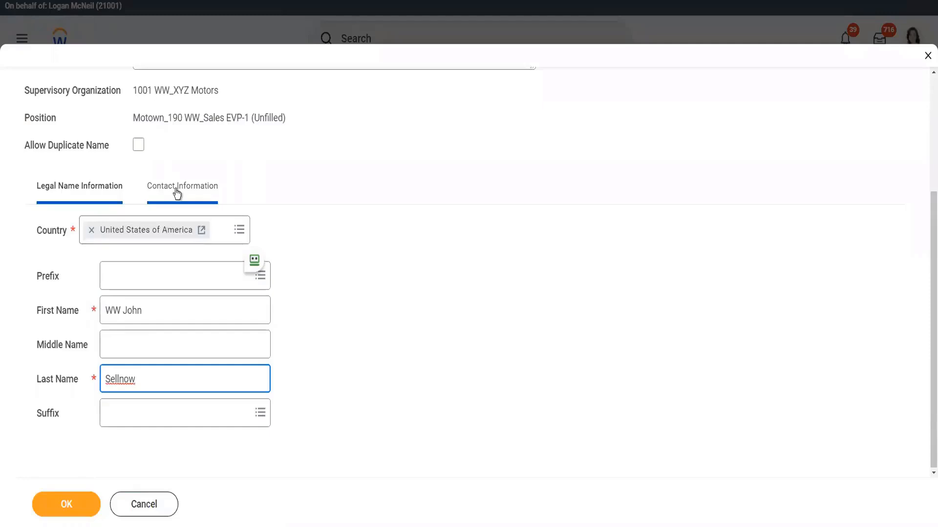
{"action": "scroll", "coordinate": [233, 317], "scroll_direction": "down", "scroll_amount": 1}
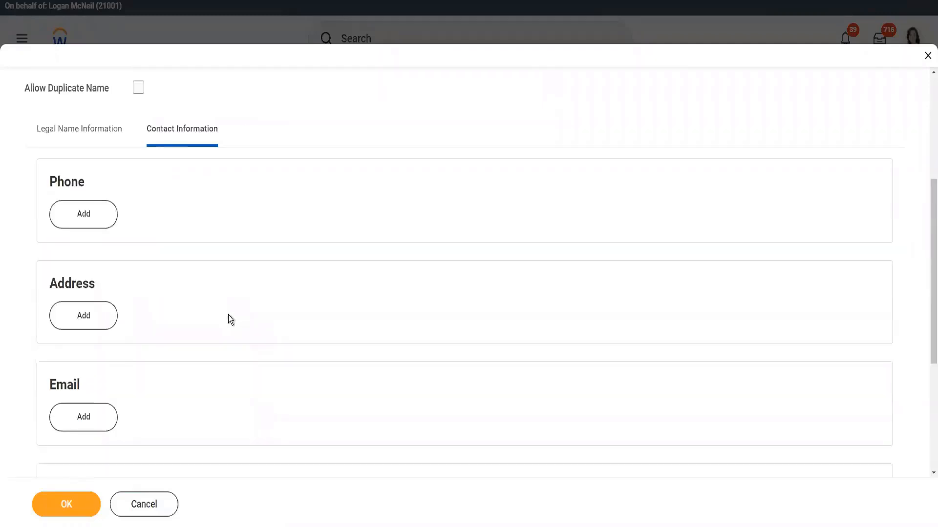
{"action": "left_click", "coordinate": [98, 417]}
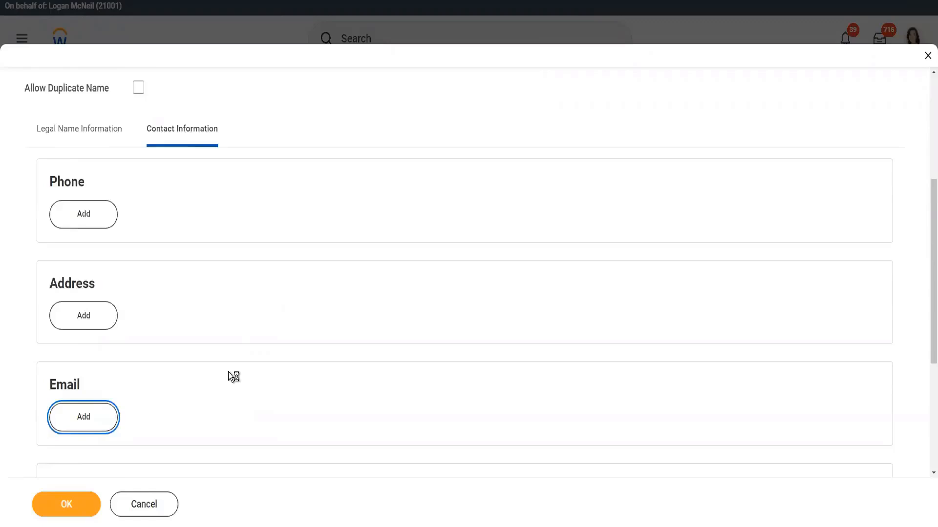
{"action": "scroll", "coordinate": [230, 376], "scroll_direction": "down", "scroll_amount": 3}
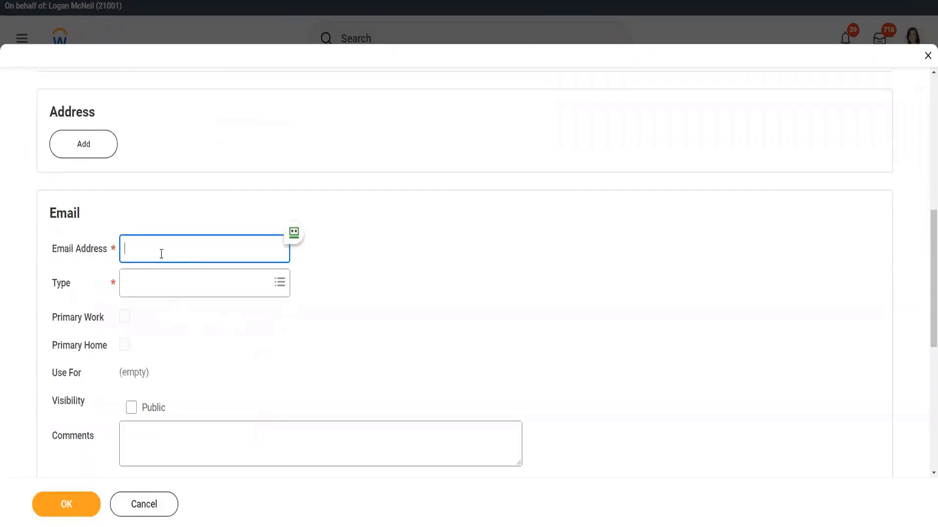
{"action": "type", "text": "wwjsellnew@test.com"}
{"action": "key", "text": "Tab"}
{"action": "type", "text": "work"}
{"action": "key", "text": "Return"}
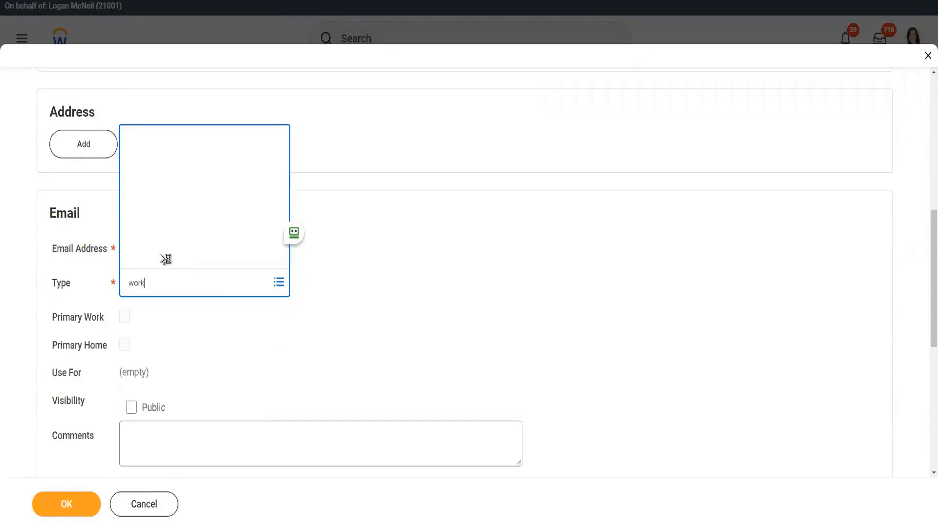
{"action": "left_click", "coordinate": [429, 300]}
{"action": "scroll", "coordinate": [362, 312], "scroll_direction": "down", "scroll_amount": 2}
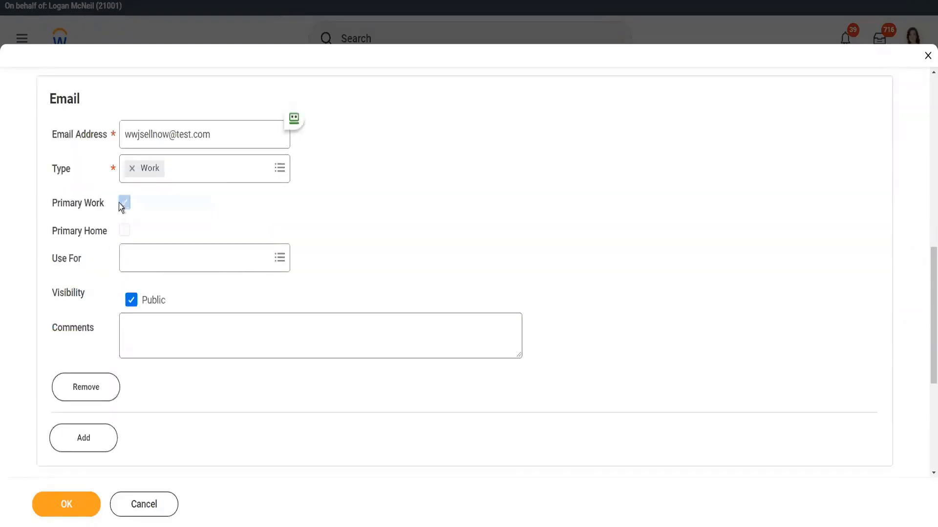
{"action": "left_click", "coordinate": [73, 505]}
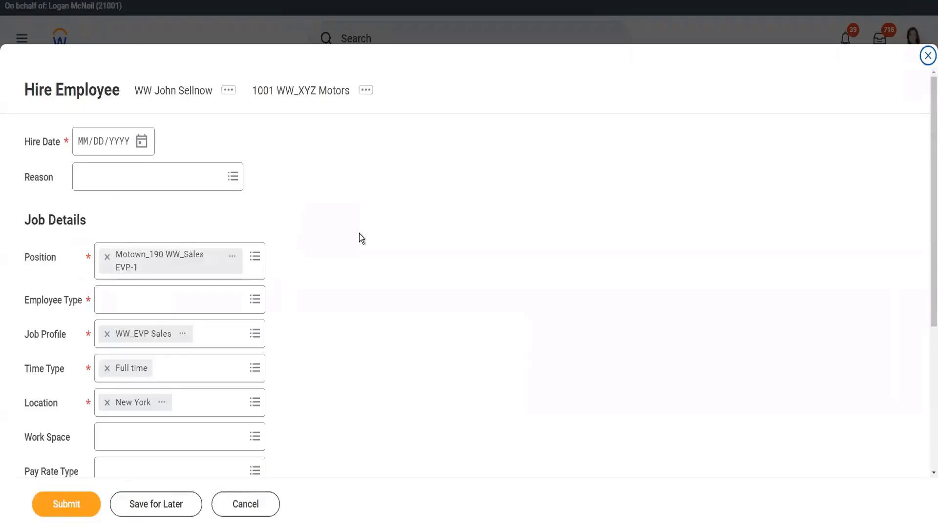
- Set the hire date to 04/07/2022 and the employee type to Regular
{"action": "left_click", "coordinate": [142, 143]}
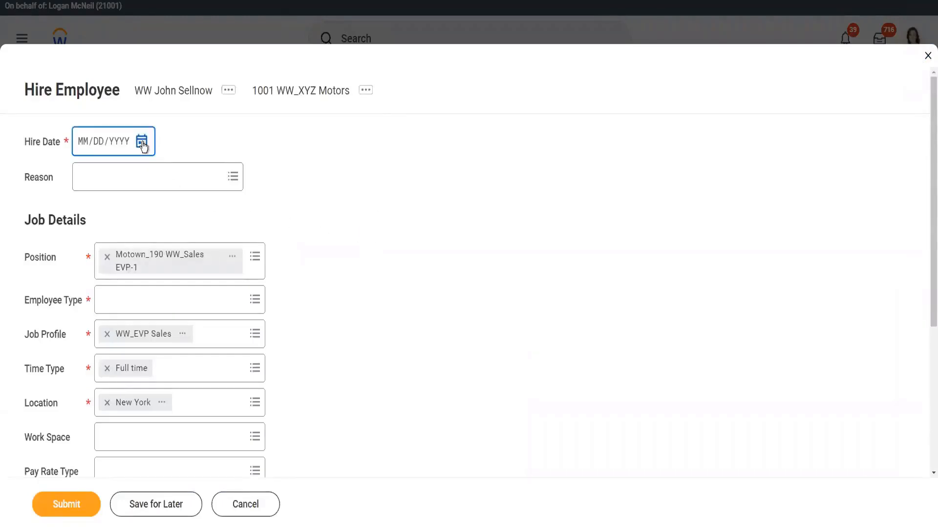
{"action": "left_click", "coordinate": [295, 217]}
{"action": "left_click", "coordinate": [176, 299]}
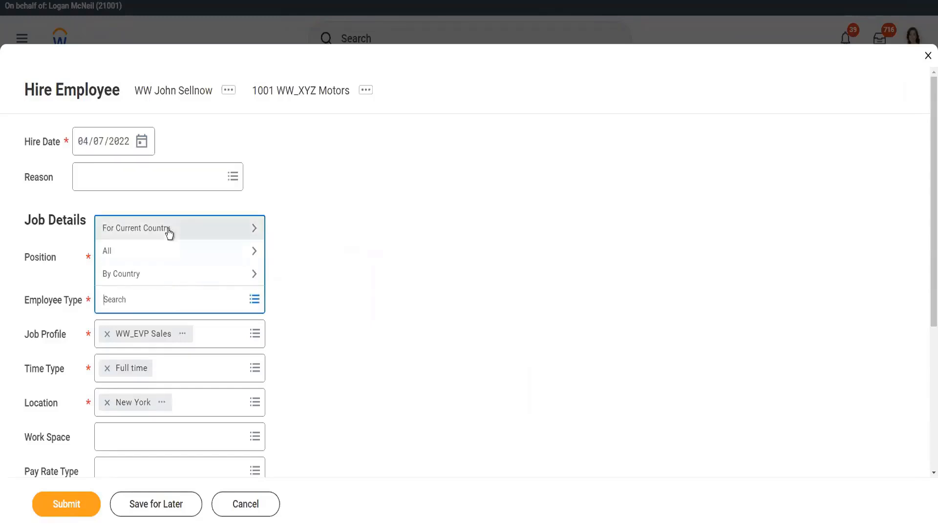
{"action": "left_click", "coordinate": [169, 230]}
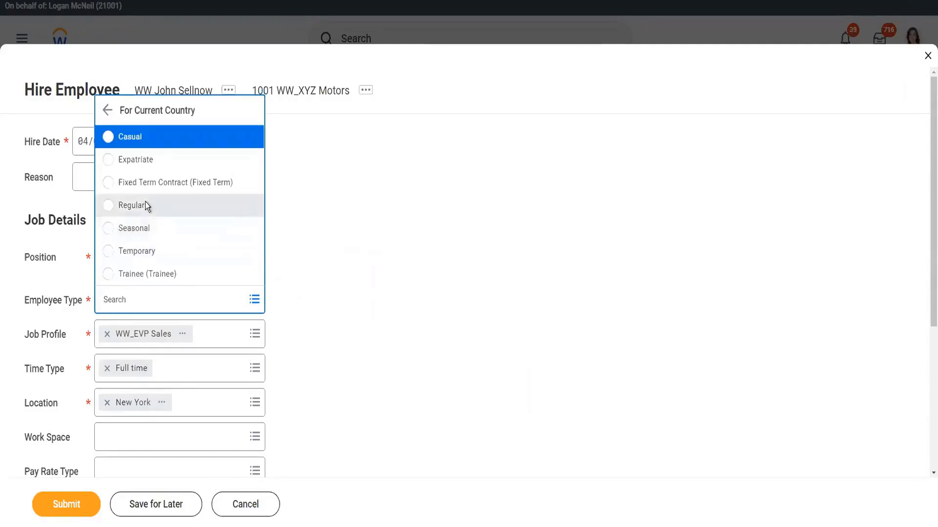
{"action": "left_click", "coordinate": [145, 205]}
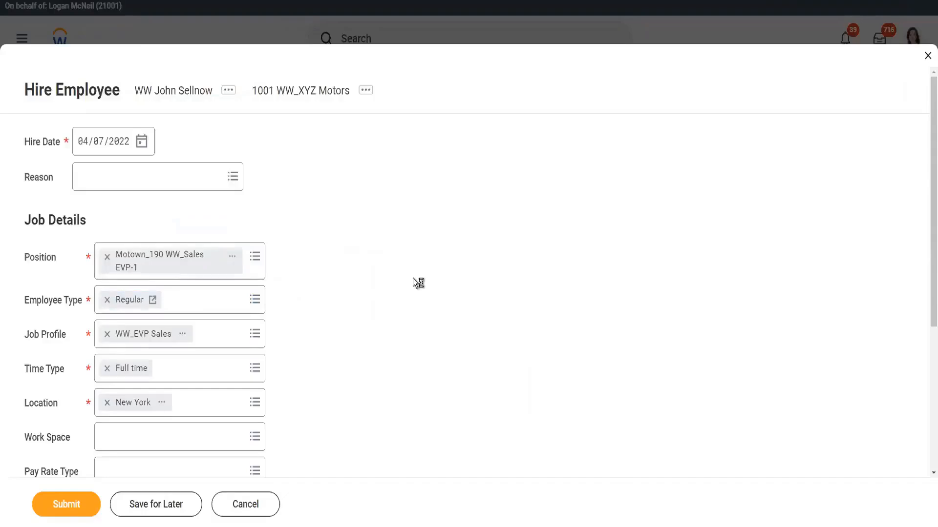
{"action": "scroll", "coordinate": [335, 266], "scroll_direction": "down", "scroll_amount": 3}
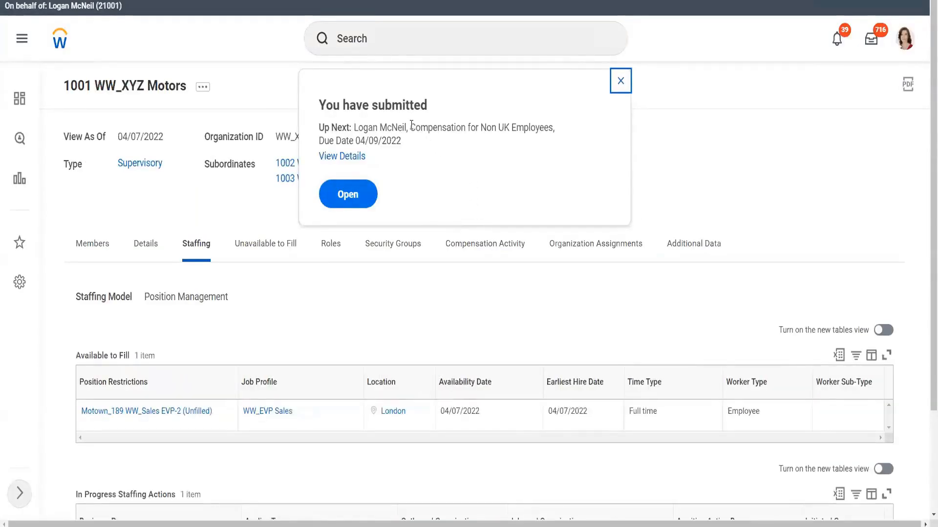
- Review the submission's next step and the in-progress hire action in the staffing list
{"action": "left_click_drag", "start_coordinate": [410, 128], "coordinate": [526, 145]}
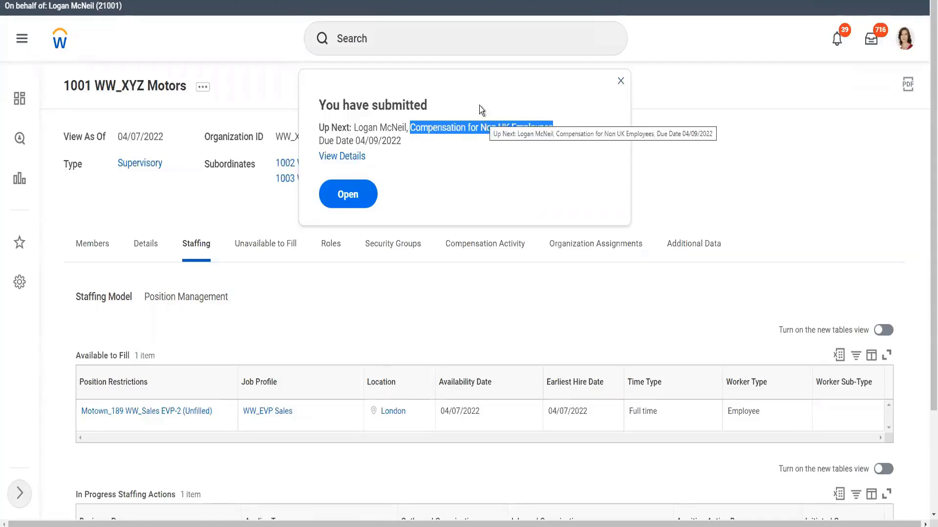
{"action": "left_click", "coordinate": [471, 129]}
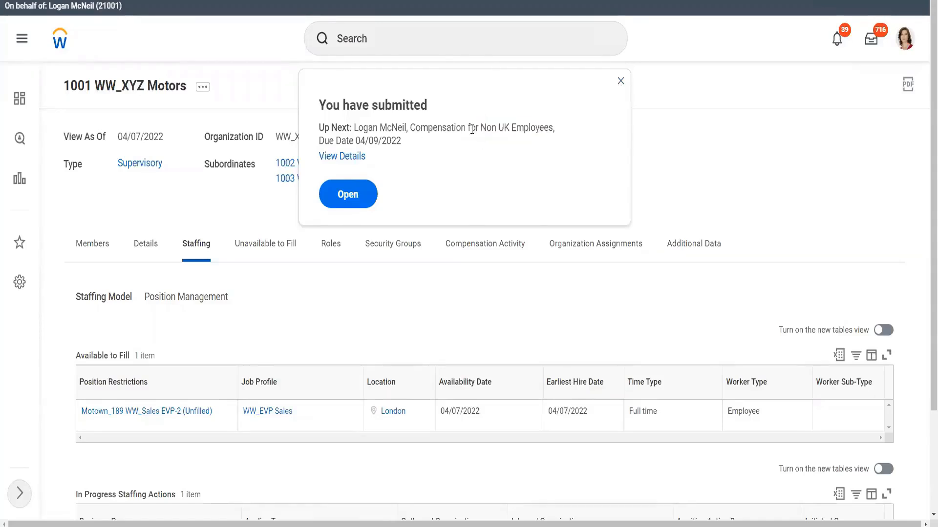
{"action": "double_click", "coordinate": [504, 129]}
{"action": "left_click", "coordinate": [606, 101]}
{"action": "left_click", "coordinate": [618, 84]}
{"action": "scroll", "coordinate": [488, 177], "scroll_direction": "down", "scroll_amount": 3}
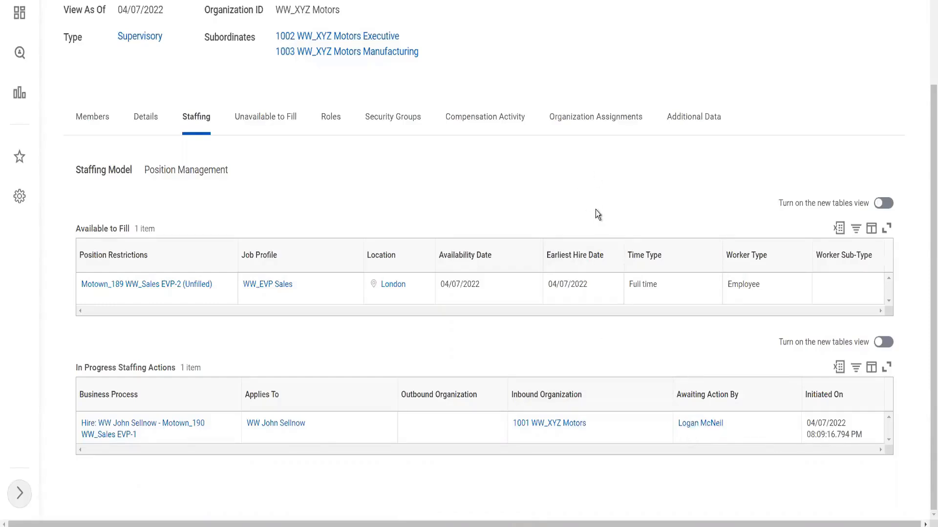
{"action": "scroll", "coordinate": [596, 210], "scroll_direction": "up", "scroll_amount": 3}
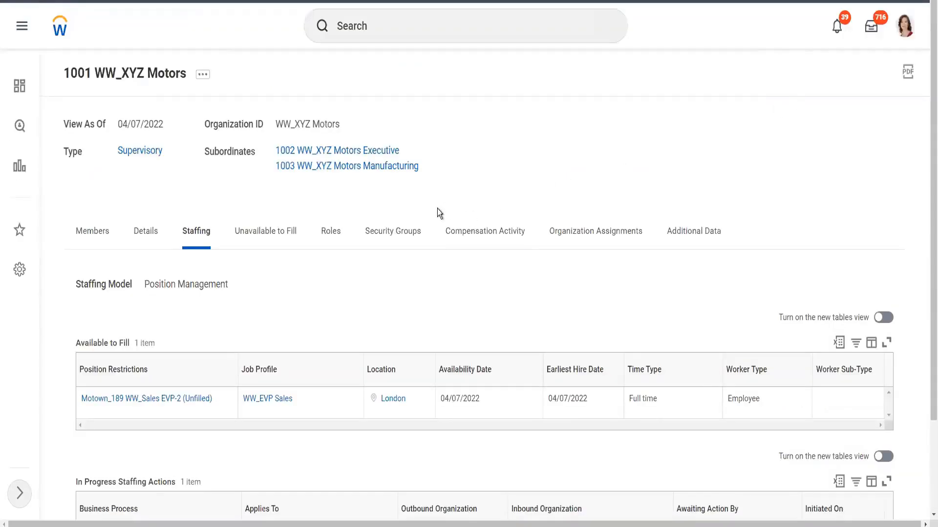
- Open the business process definitions for the 1001 WW_XYZ Motors organization as of 04/07/2022
{"action": "left_click", "coordinate": [326, 234]}
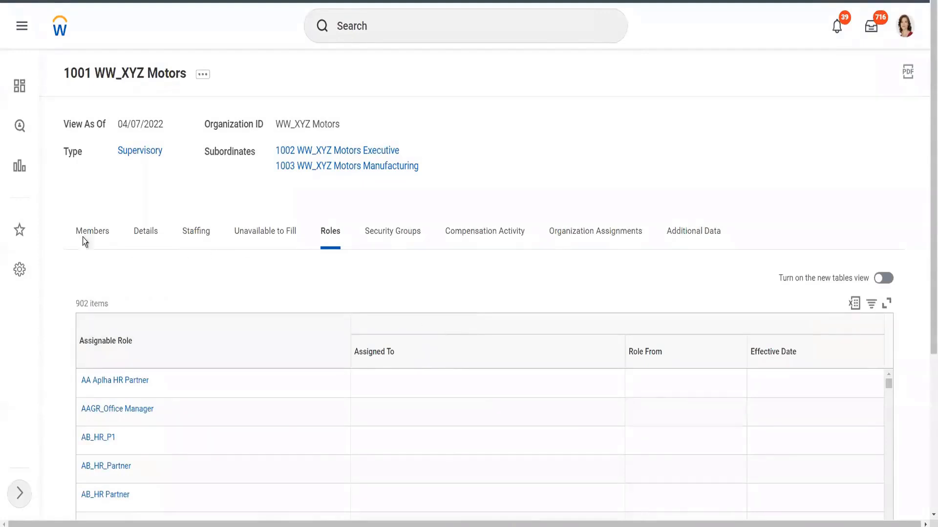
{"action": "left_click", "coordinate": [203, 74]}
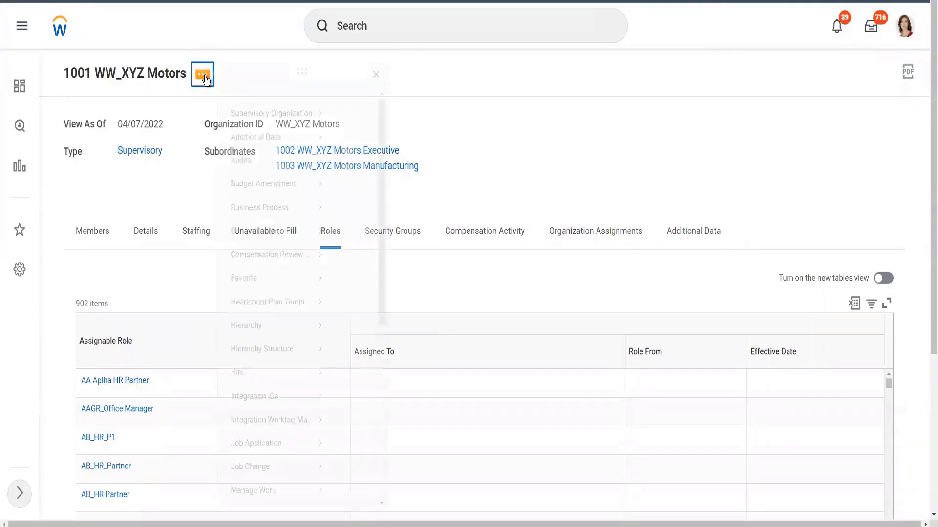
{"action": "mouse_move", "coordinate": [260, 212]}
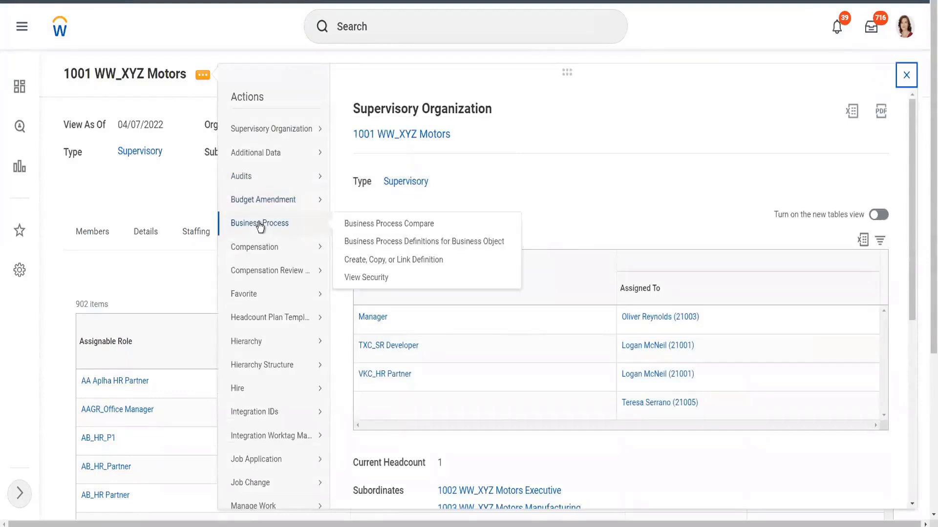
{"action": "left_click", "coordinate": [422, 247]}
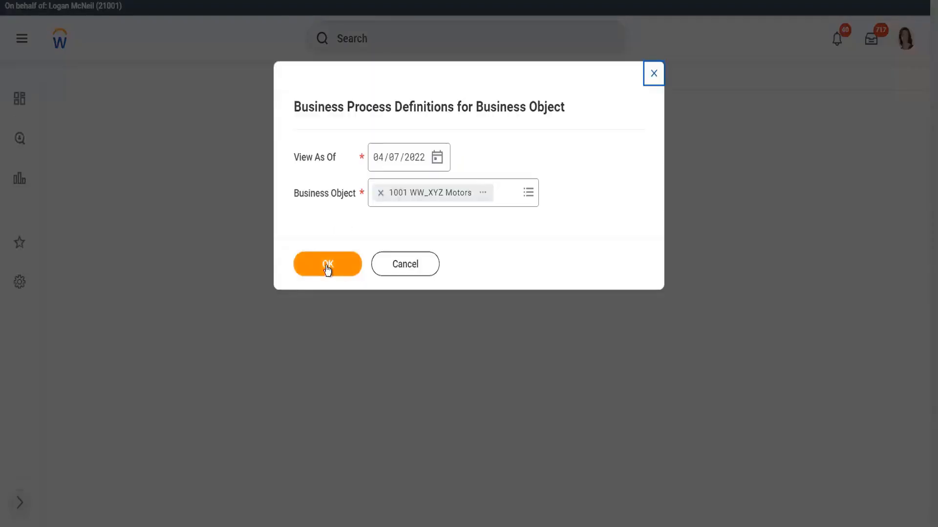
{"action": "left_click", "coordinate": [326, 266]}
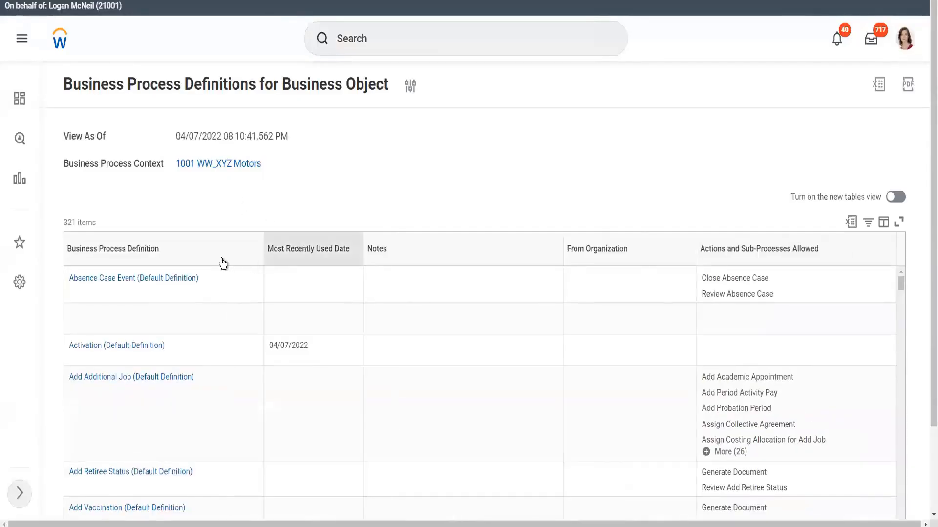
- Filter the business process definitions list to Hire for 1001 WW_XYZ Motors
{"action": "left_click", "coordinate": [206, 264]}
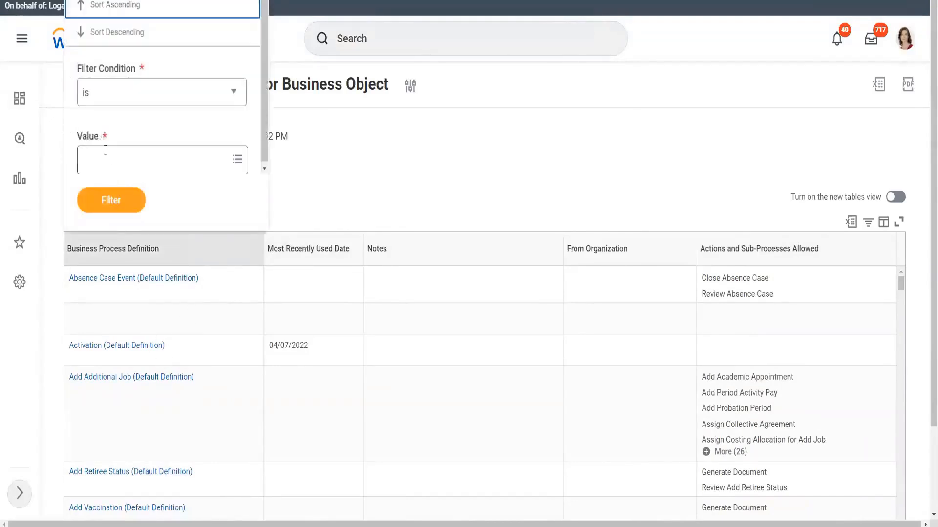
{"action": "left_click", "coordinate": [105, 150]}
{"action": "type", "text": "Hire"}
{"action": "key", "text": "Return"}
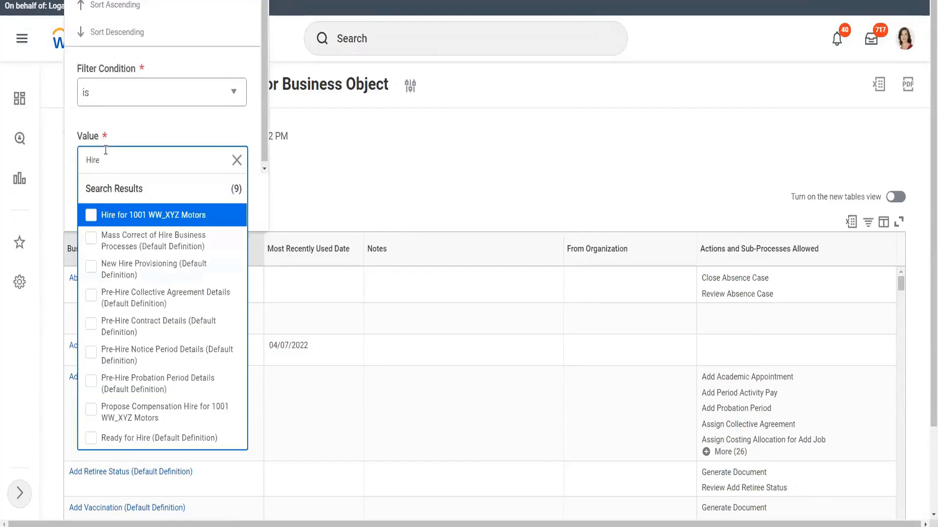
{"action": "left_click", "coordinate": [126, 217]}
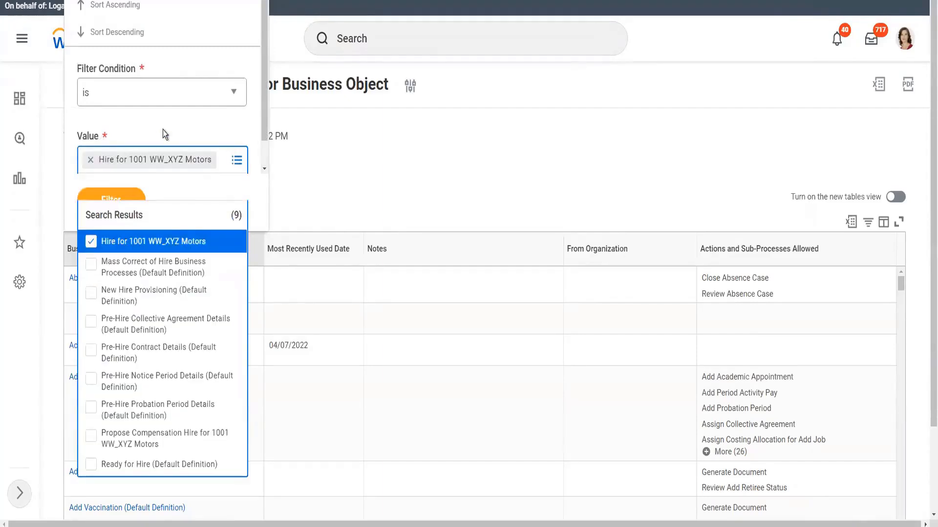
{"action": "left_click", "coordinate": [161, 131]}
{"action": "left_click", "coordinate": [115, 214]}
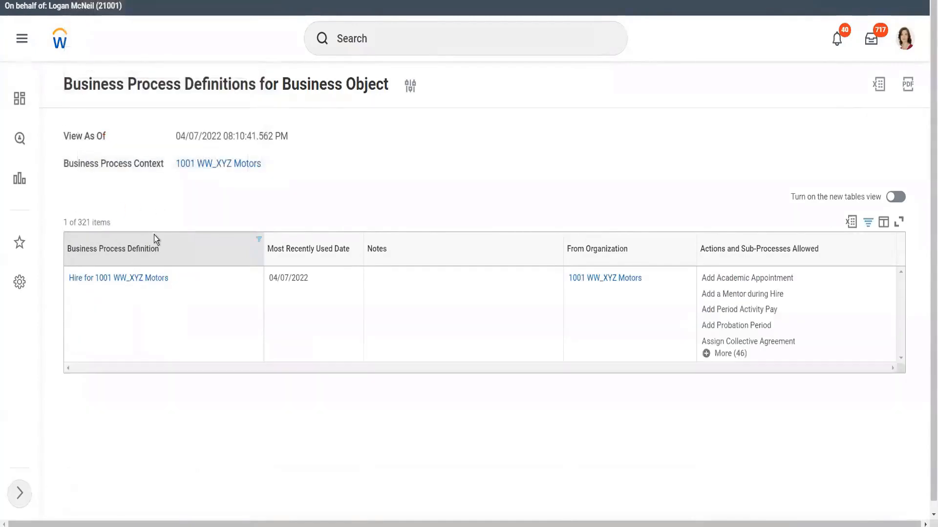
- Open the Hire for 1001 WW_XYZ Motors definition in a new tab and review its business process steps
{"action": "right_click", "coordinate": [105, 279]}
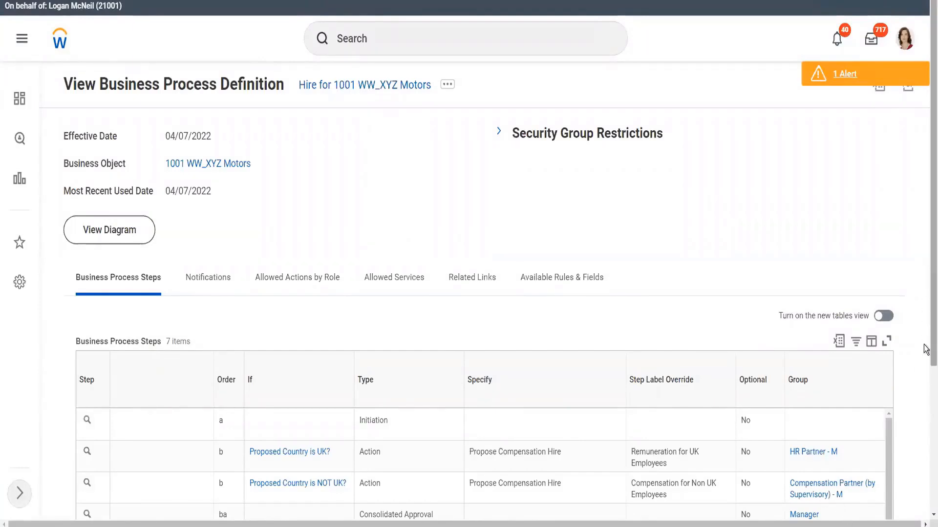
{"action": "scroll", "coordinate": [926, 371], "scroll_direction": "down", "scroll_amount": 1}
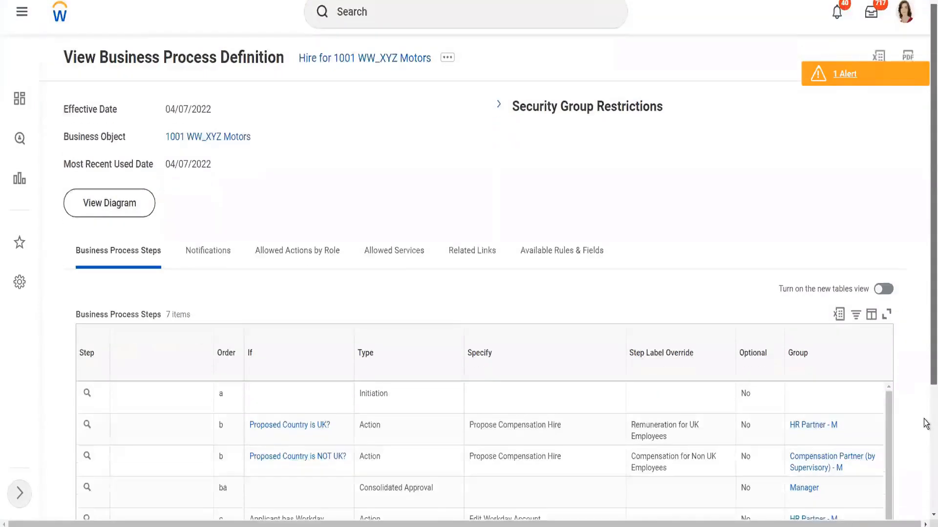
{"action": "scroll", "coordinate": [924, 427], "scroll_direction": "down", "scroll_amount": 3}
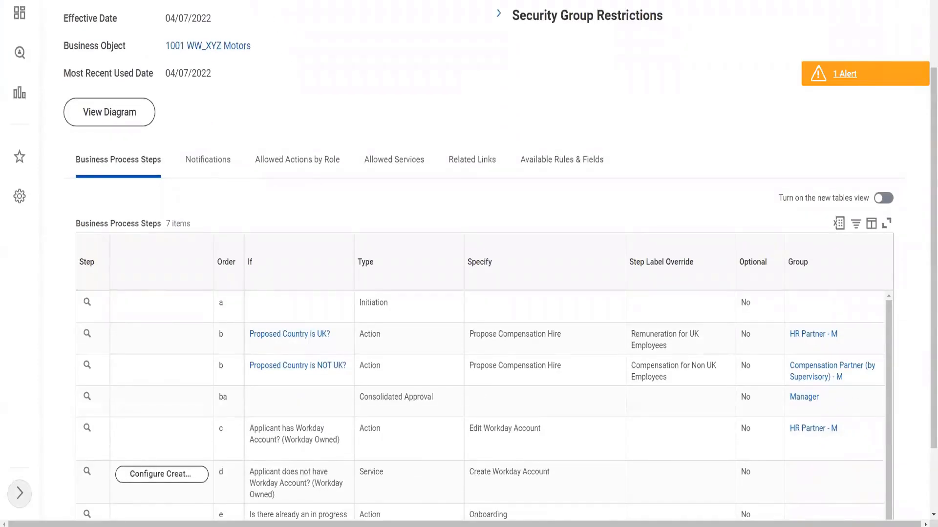
- Return to the organization's Roles tab and filter the assignable roles by searching for Compen
{"action": "key", "text": "ctrl+shift+Tab"}
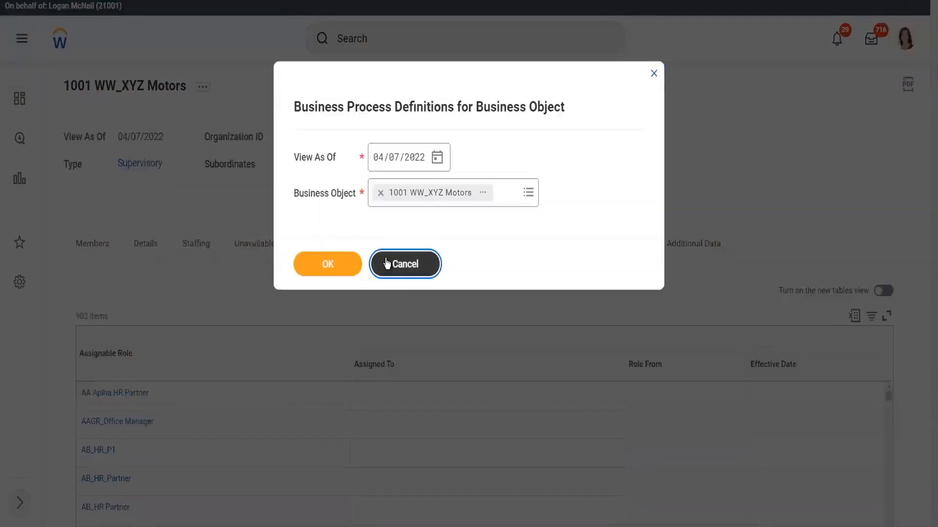
{"action": "left_click", "coordinate": [404, 265]}
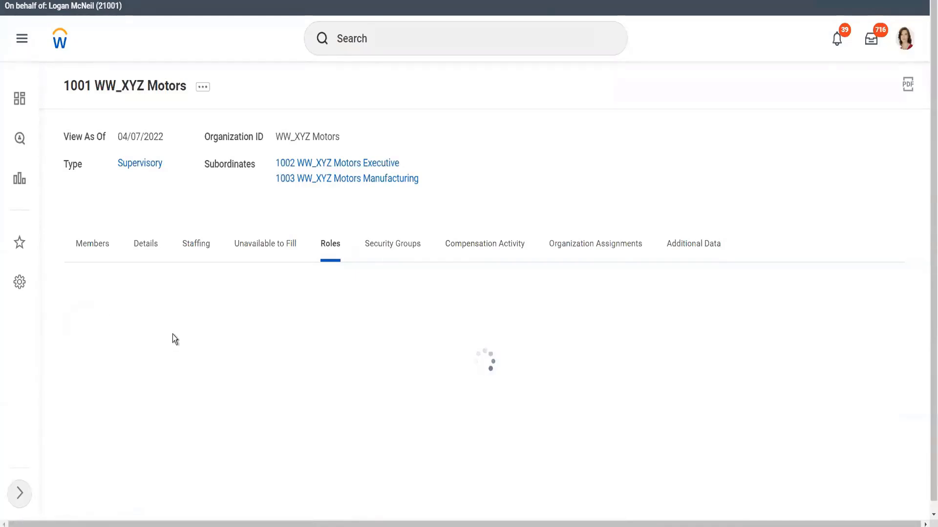
{"action": "left_click", "coordinate": [172, 352]}
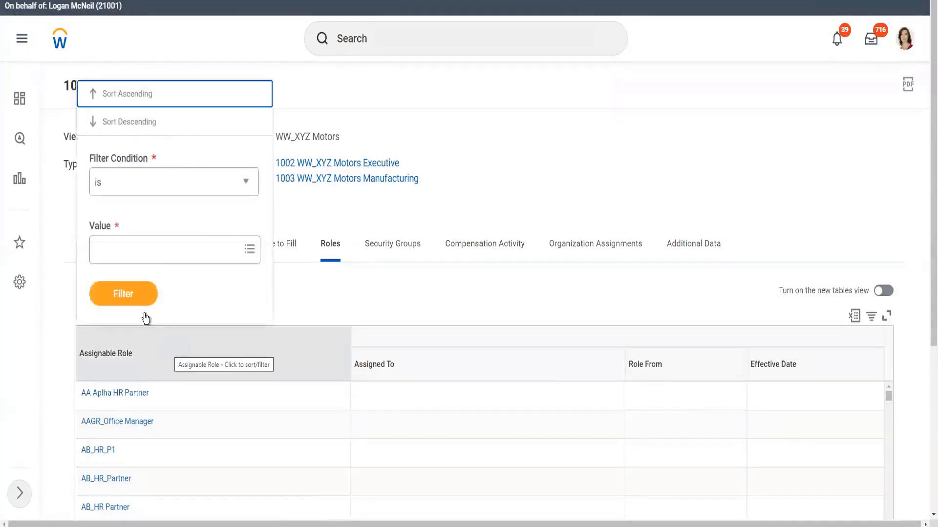
{"action": "left_click", "coordinate": [130, 250]}
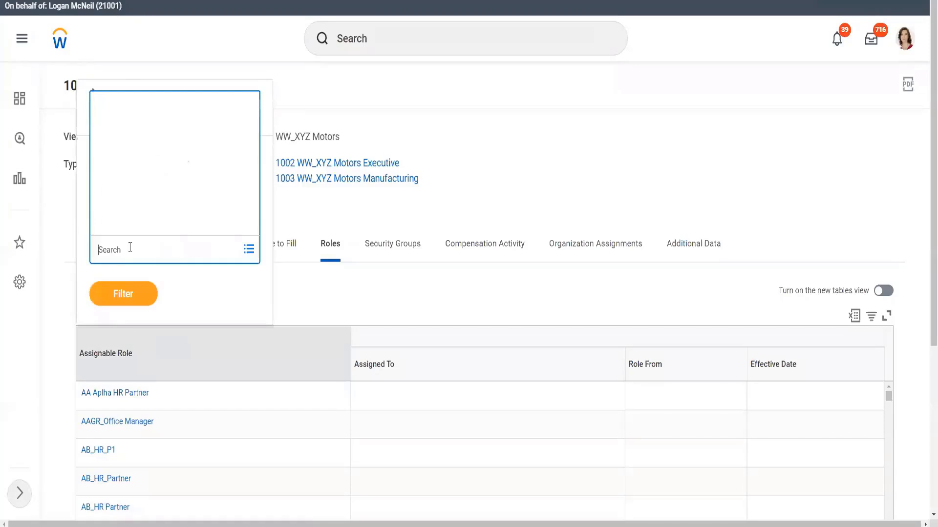
{"action": "type", "text": "Compen"}
{"action": "key", "text": "Return"}
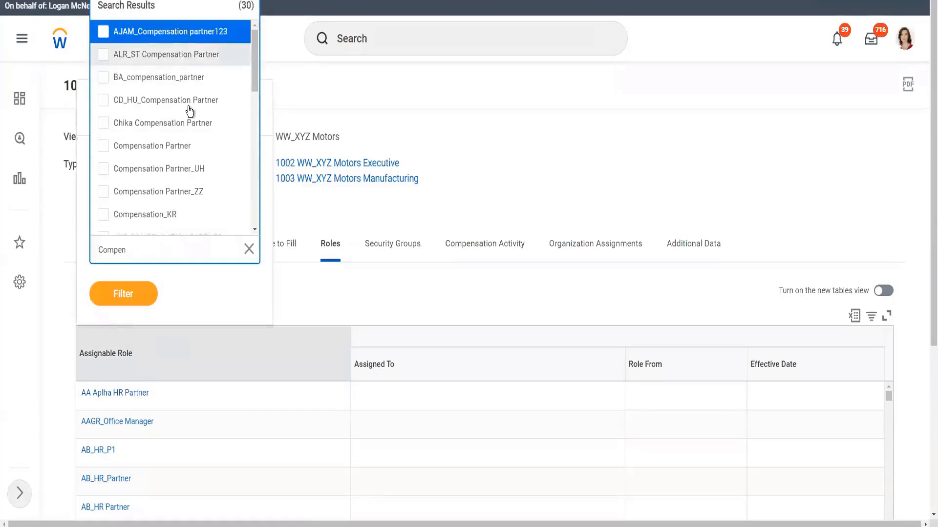